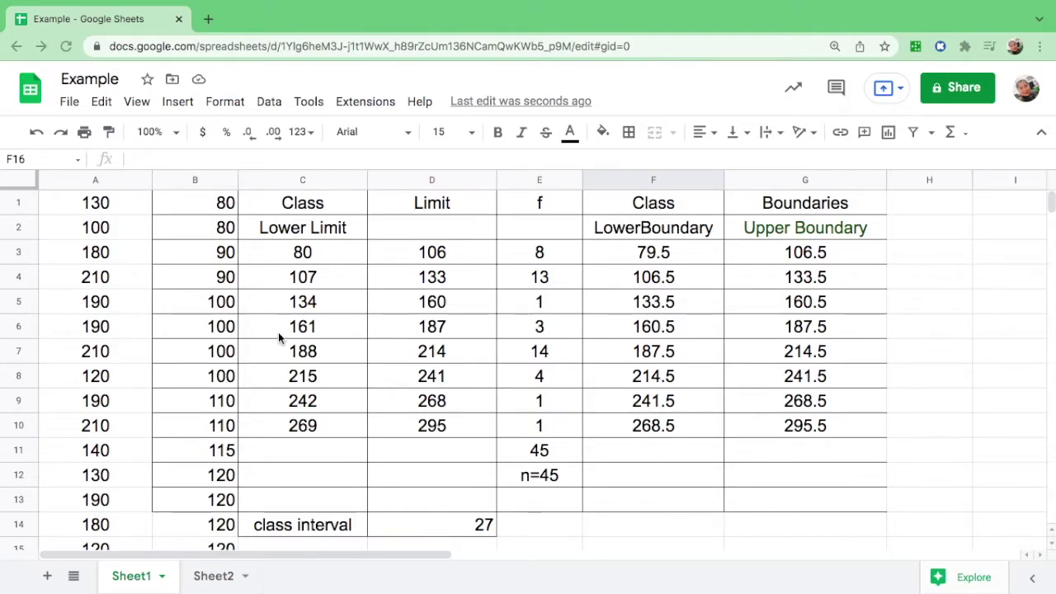
# Step: Select the sorted scores in cells B1 through B45
pyautogui.click(103, 206)
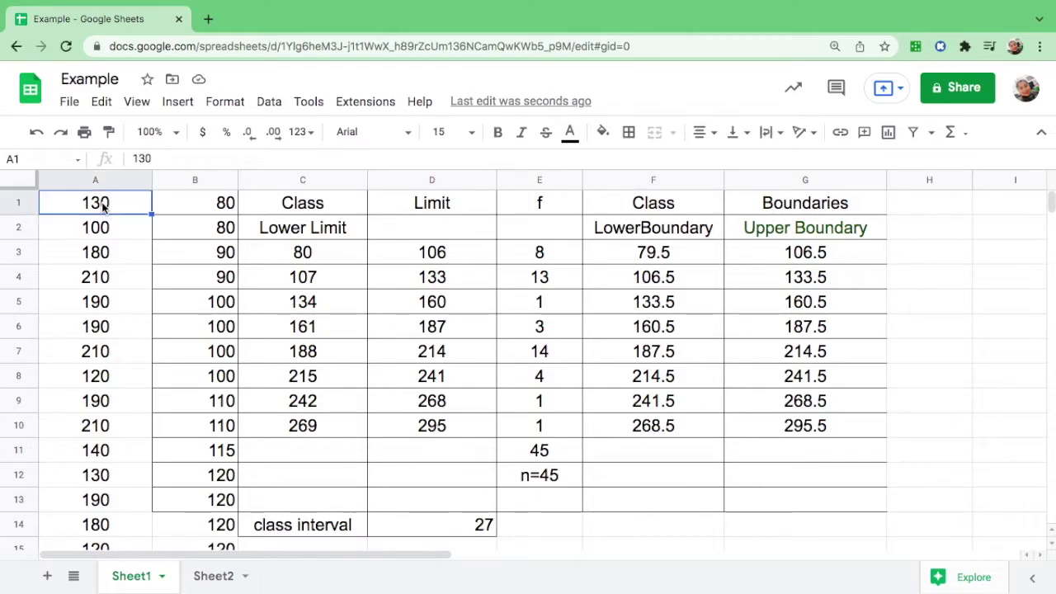
pyautogui.click(224, 208)
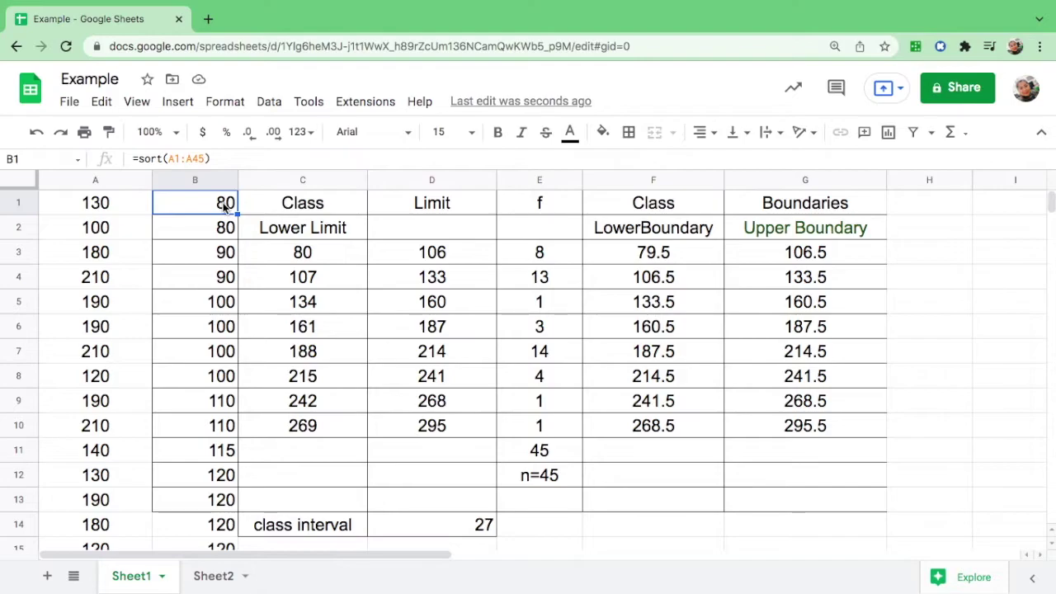
pyautogui.hotkey('shift', 'Down')
pyautogui.hotkey('shift', 'Down')
pyautogui.hotkey('shift', 'Down')
pyautogui.hotkey('shift', 'Down')
pyautogui.hotkey('shift', 'Down')
pyautogui.hotkey('shift', 'Down')
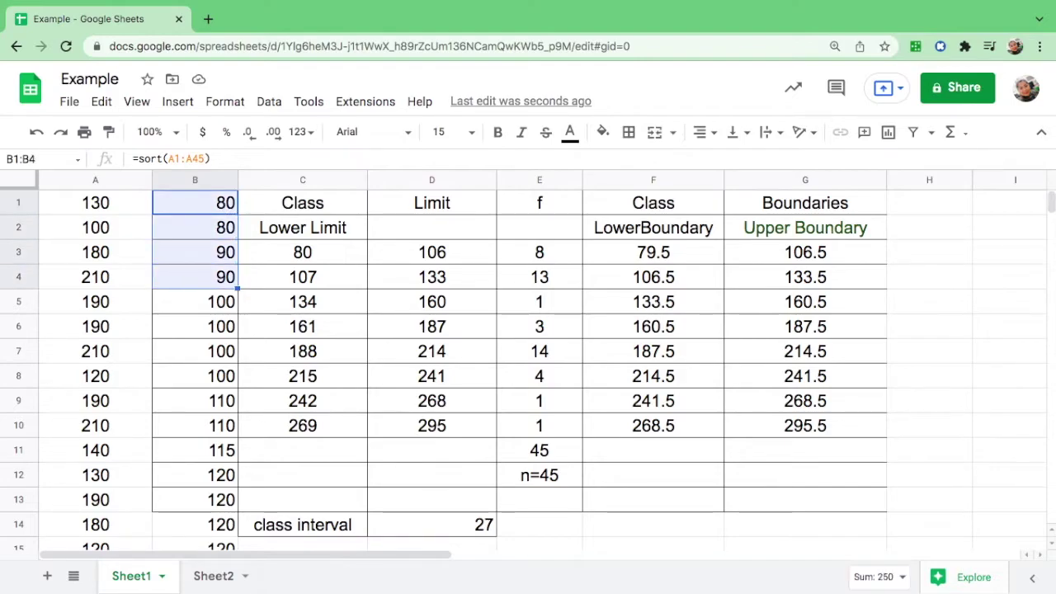
pyautogui.hotkey('shift', 'Down')
pyautogui.hotkey('shift', 'Down')
pyautogui.hotkey('shift', 'Down')
pyautogui.hotkey('shift', 'Down')
pyautogui.hotkey('shift', 'Down')
pyautogui.hotkey('shift', 'Down')
pyautogui.hotkey('shift', 'Down')
pyautogui.hotkey('shift', 'Down')
pyautogui.hotkey('shift', 'Down')
pyautogui.hotkey('shift', 'Down')
pyautogui.hotkey('shift', 'Down')
pyautogui.hotkey('shift', 'Down')
pyautogui.hotkey('shift', 'Down')
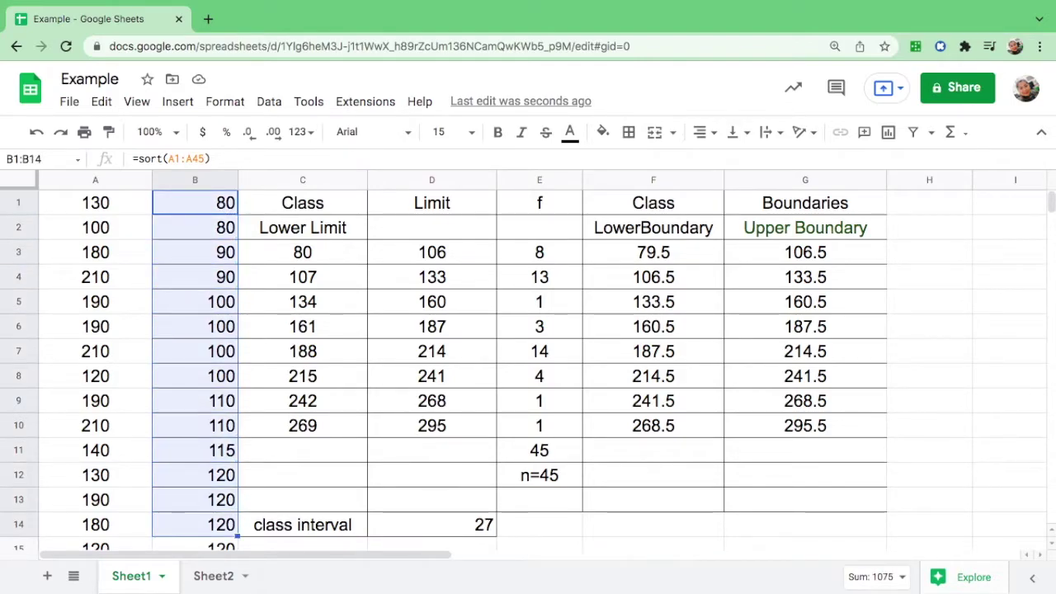
pyautogui.hotkey('shift', 'Down')
pyautogui.hotkey('shift', 'Down')
pyautogui.hotkey('shift', 'Down')
pyautogui.hotkey('shift', 'Down')
pyautogui.hotkey('shift', 'Down')
pyautogui.hotkey('shift', 'Down')
pyautogui.hotkey('shift', 'Down')
pyautogui.hotkey('shift', 'Down')
pyautogui.hotkey('shift', 'Down')
pyautogui.hotkey('shift', 'Down')
pyautogui.hotkey('shift', 'Down')
pyautogui.hotkey('shift', 'Down')
pyautogui.hotkey('shift', 'Down')
pyautogui.hotkey('shift', 'Down')
pyautogui.hotkey('shift', 'Down')
pyautogui.hotkey('shift', 'Down')
pyautogui.hotkey('shift', 'Down')
pyautogui.hotkey('shift', 'Down')
pyautogui.hotkey('shift', 'Down')
pyautogui.hotkey('shift', 'Down')
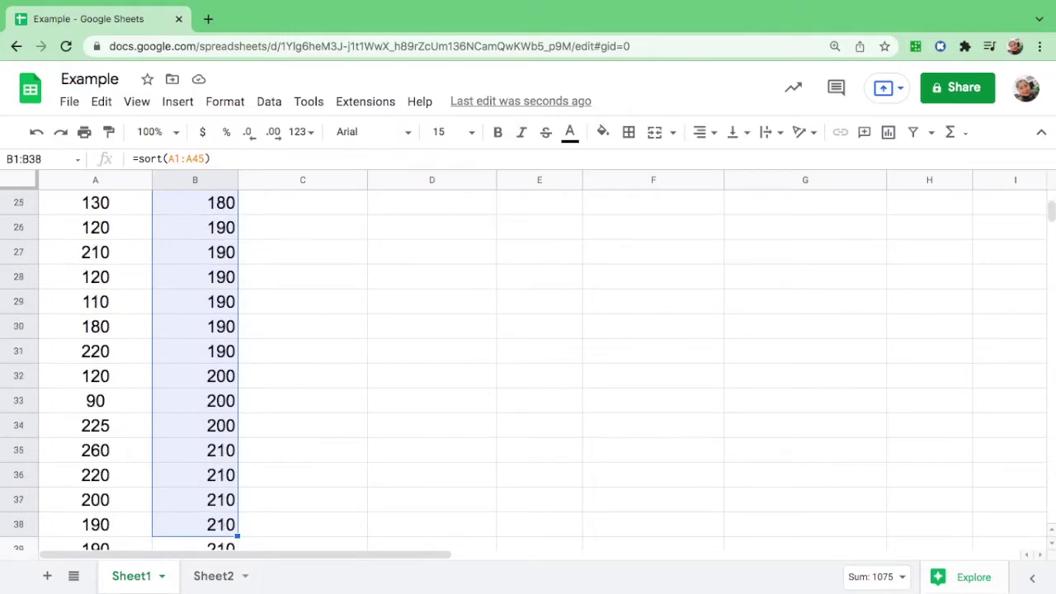
pyautogui.hotkey('shift', 'Down')
pyautogui.hotkey('shift', 'Down')
pyautogui.hotkey('shift', 'Down')
pyautogui.hotkey('shift', 'Down')
pyautogui.hotkey('shift', 'Down')
pyautogui.hotkey('shift', 'Down')
pyautogui.hotkey('shift', 'Up')
pyautogui.hotkey('shift', 'Up')
pyautogui.hotkey('shift', 'Up')
pyautogui.hotkey('shift', 'Up')
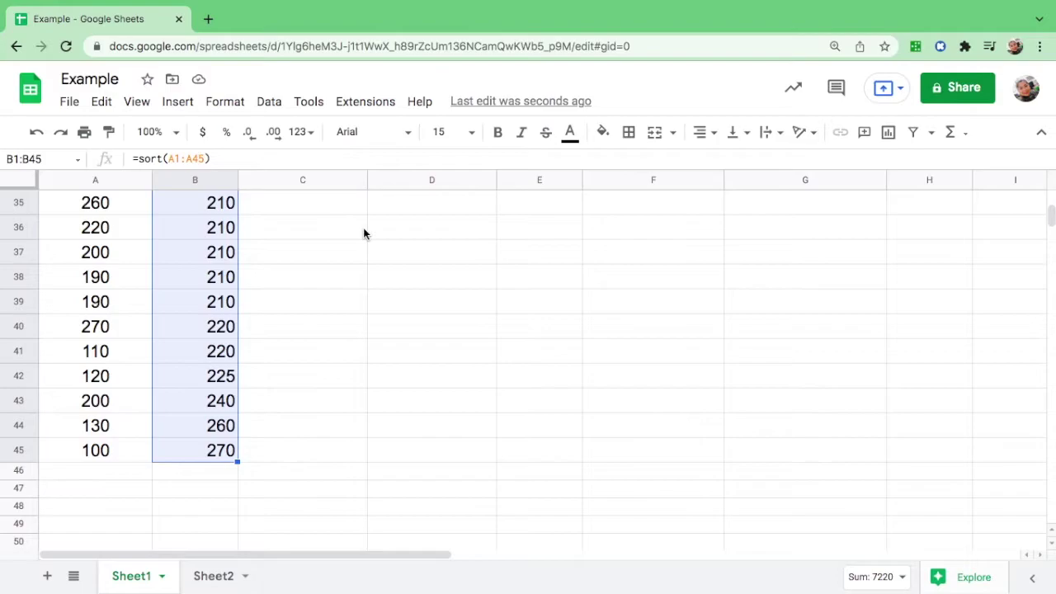
# Step: Insert a chart from the selected scores and change its type to Histogram chart
pyautogui.scroll(10, 378, 304)
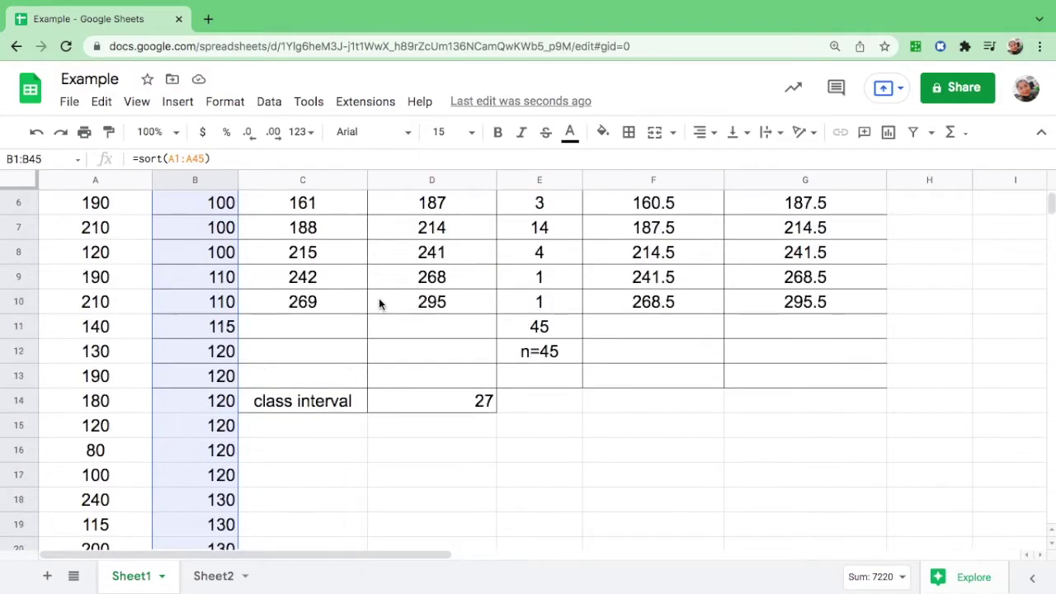
pyautogui.scroll(2, 378, 304)
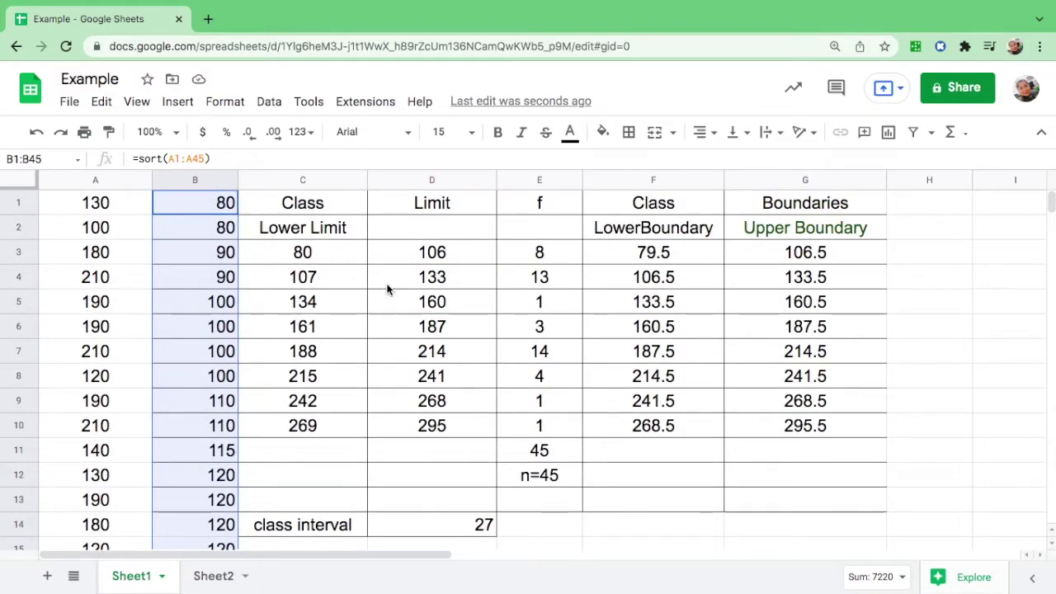
pyautogui.click(888, 133)
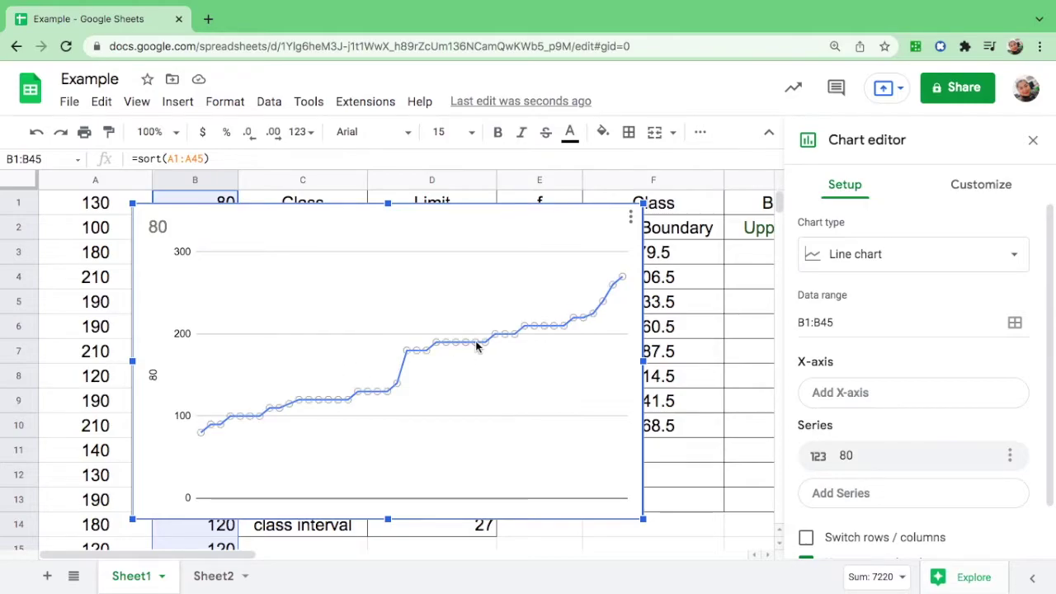
pyautogui.click(886, 263)
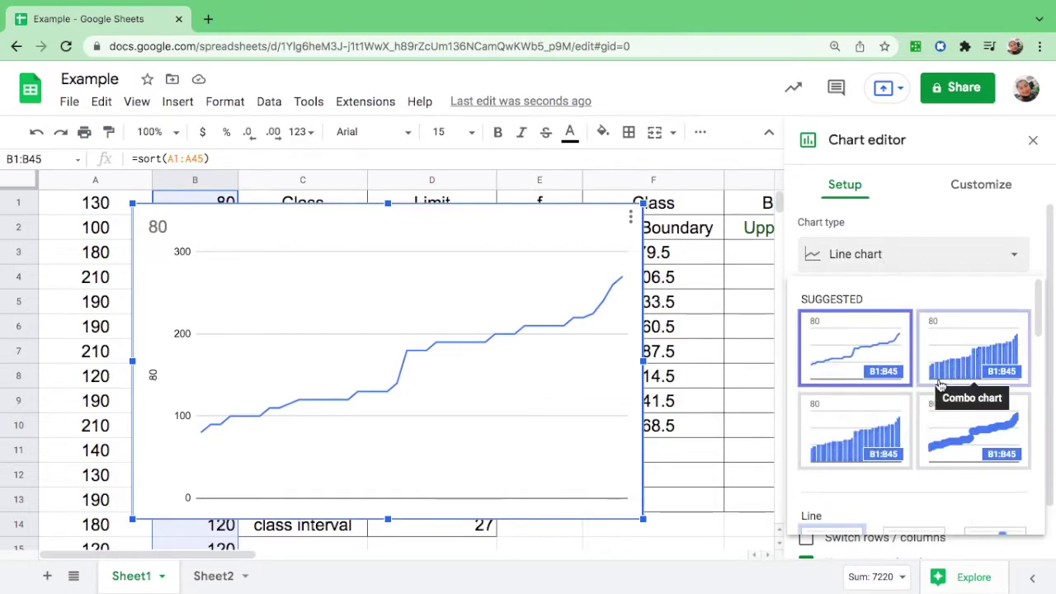
pyautogui.scroll(-5, 938, 384)
pyautogui.scroll(-10, 939, 384)
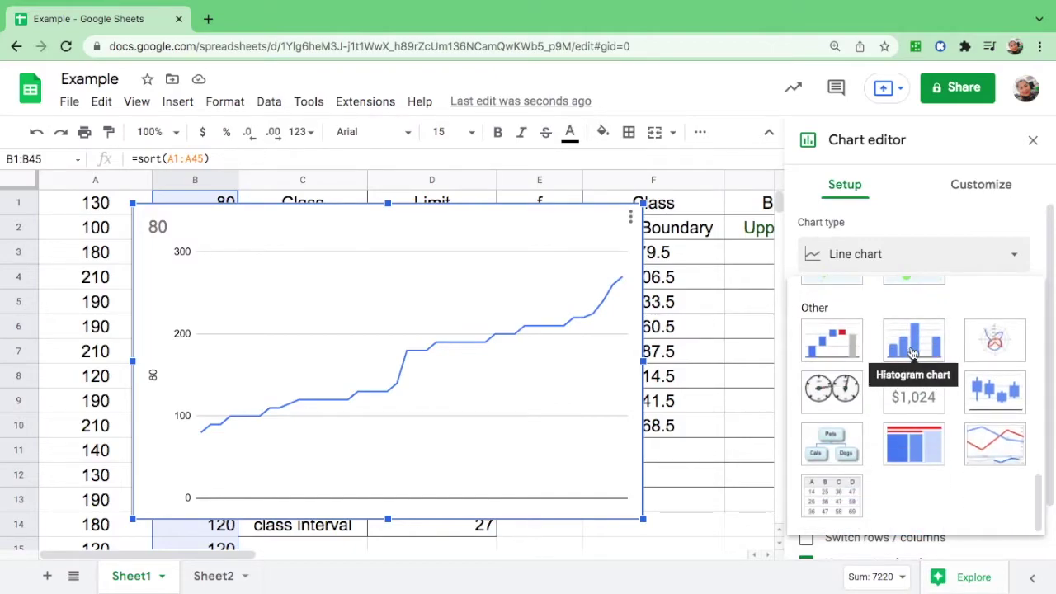
pyautogui.click(910, 353)
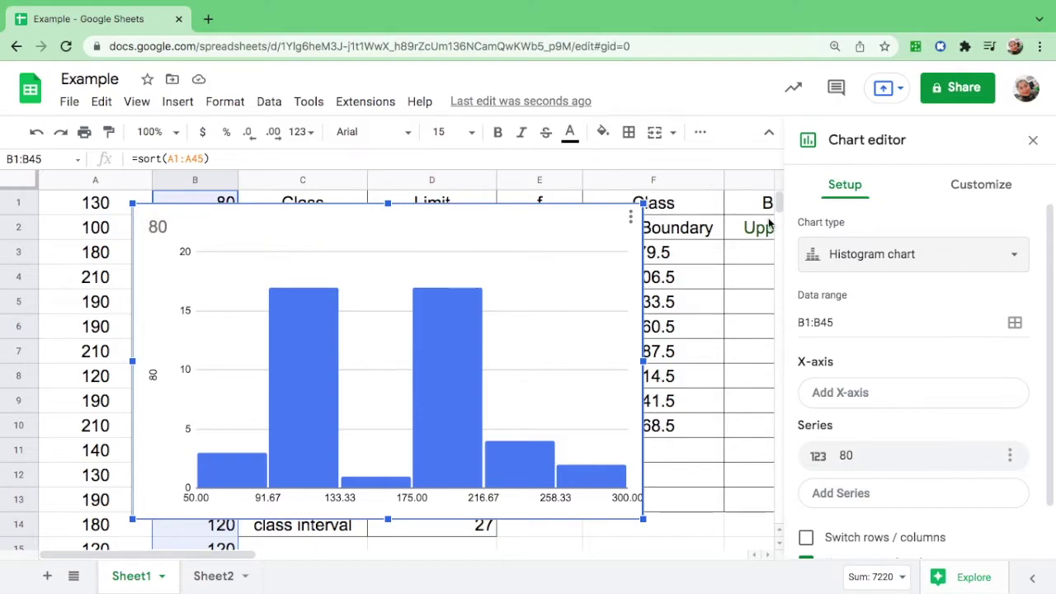
# Step: Open the chart's histogram customization options and move the chart below the frequency table, starting at about row 15
pyautogui.click(966, 191)
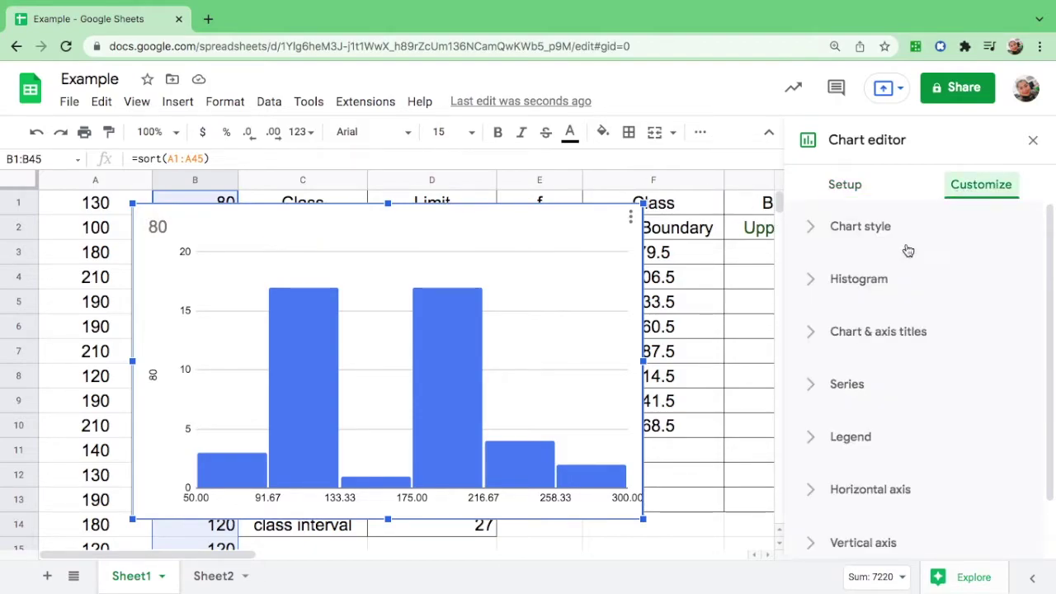
pyautogui.click(870, 282)
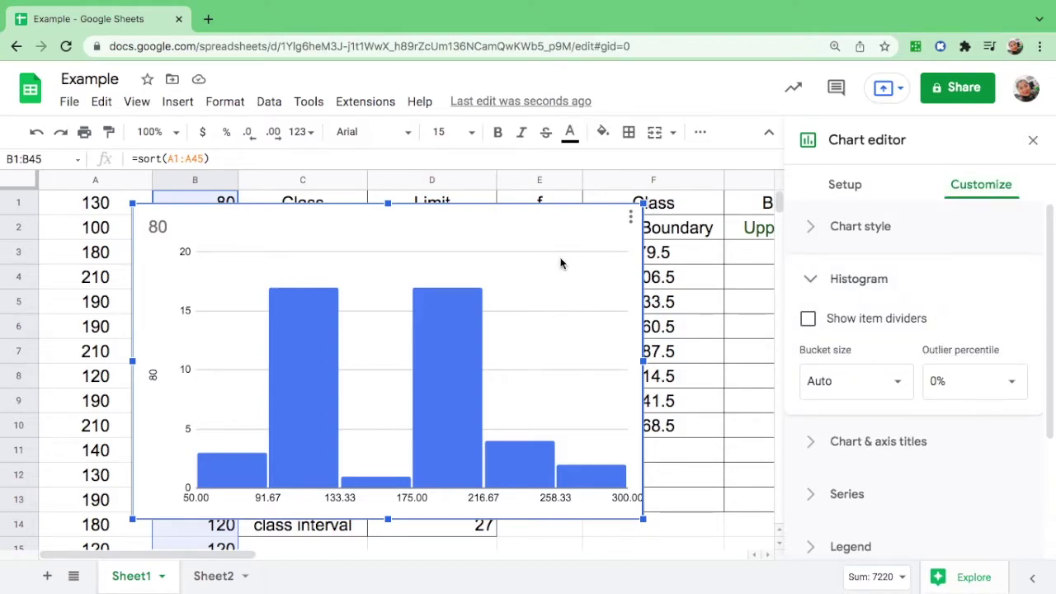
pyautogui.moveTo(484, 215); pyautogui.dragTo(488, 205)
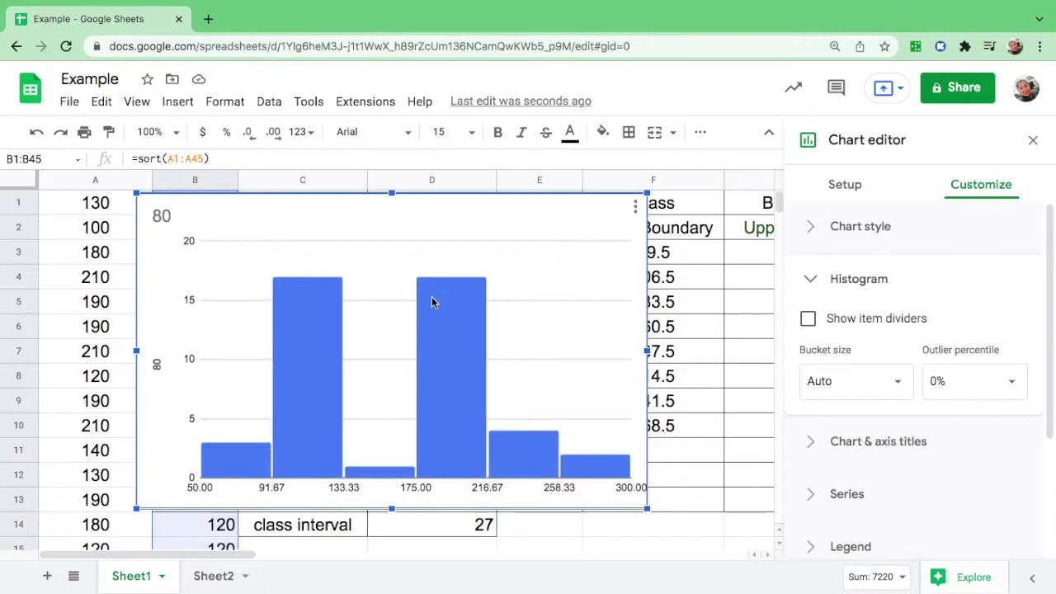
pyautogui.moveTo(414, 207); pyautogui.dragTo(448, 562)
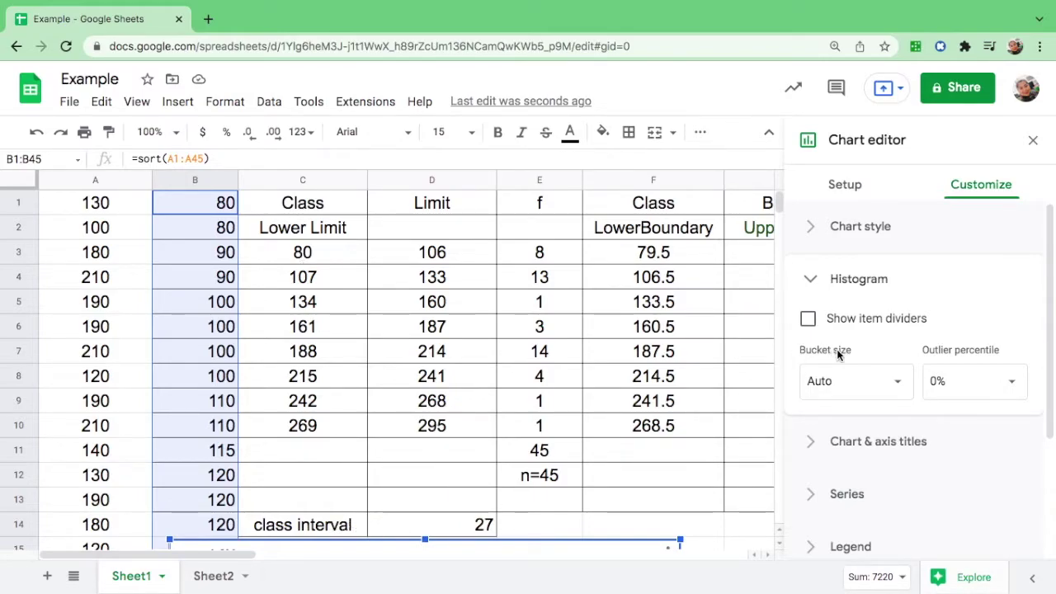
# Step: Set the histogram's bucket size to 27 to match the class interval
pyautogui.click(898, 390)
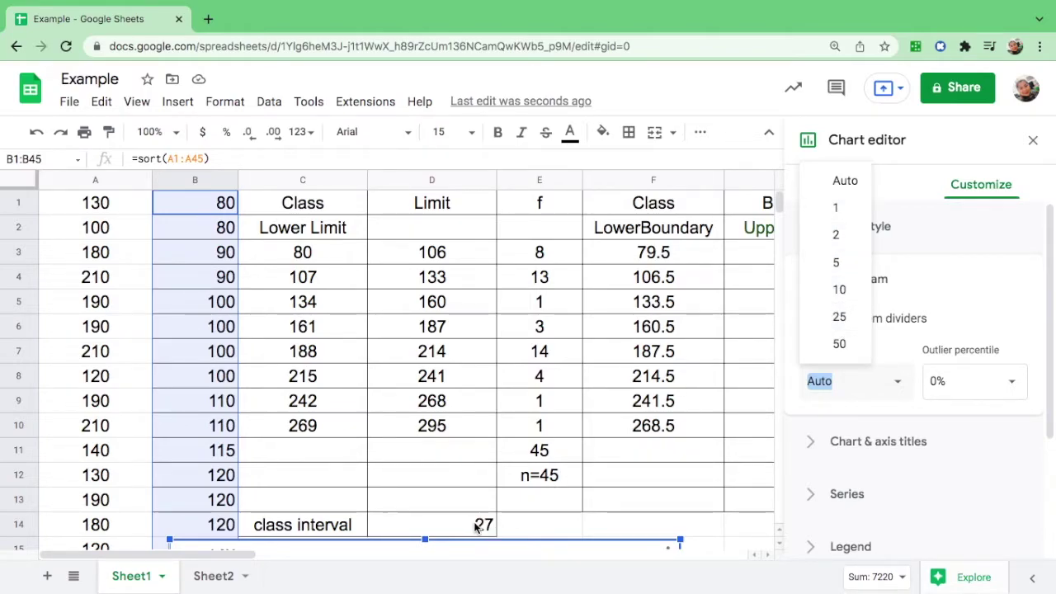
pyautogui.write('27')
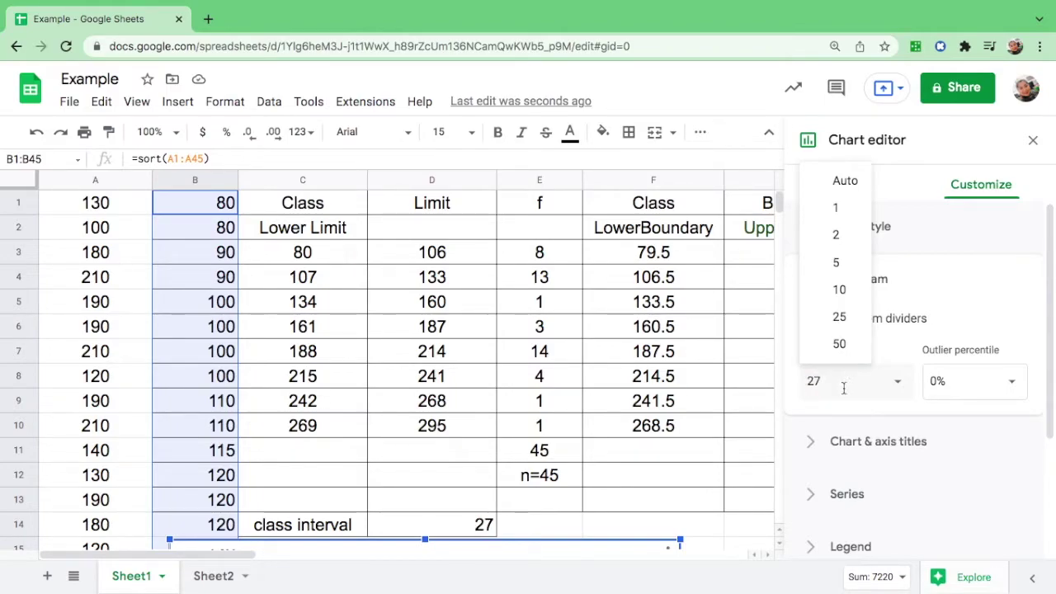
pyautogui.press('Return')
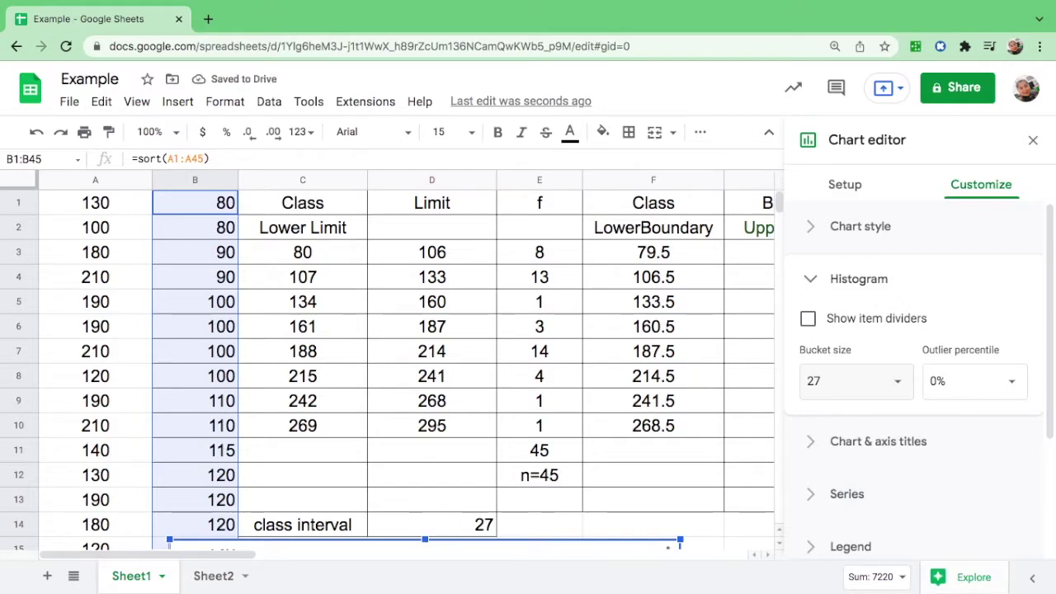
pyautogui.click(813, 282)
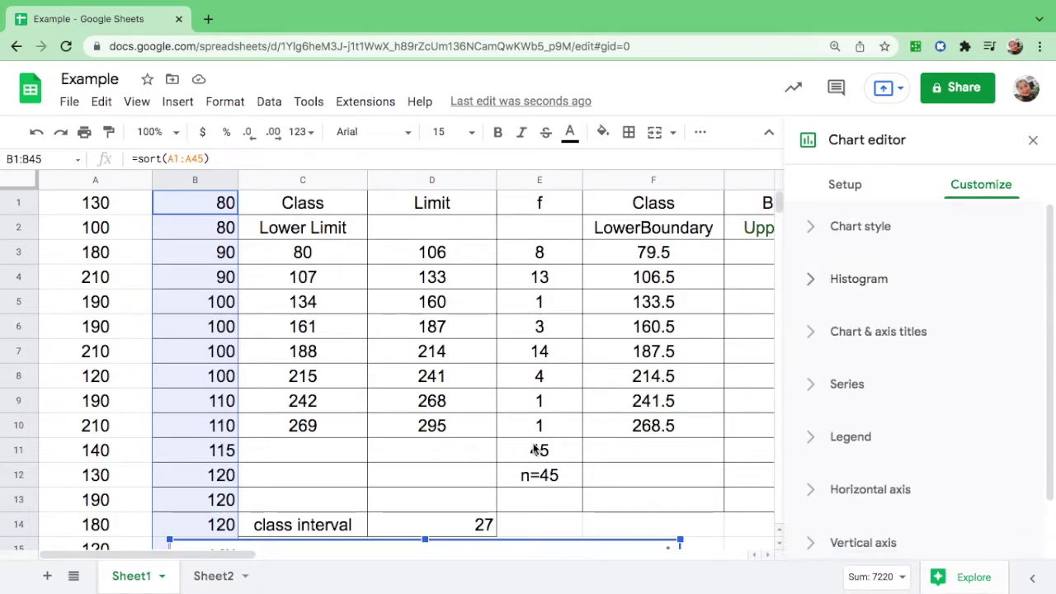
# Step: Choose the chart title for editing and set its font size to 20
pyautogui.scroll(-5, 532, 449)
pyautogui.scroll(-1, 533, 449)
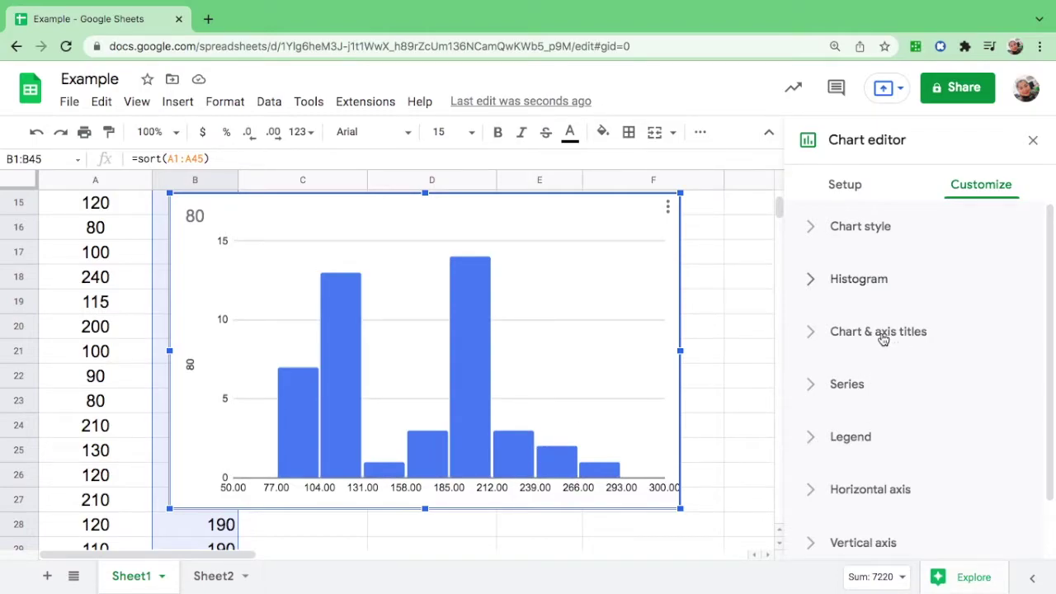
pyautogui.click(882, 339)
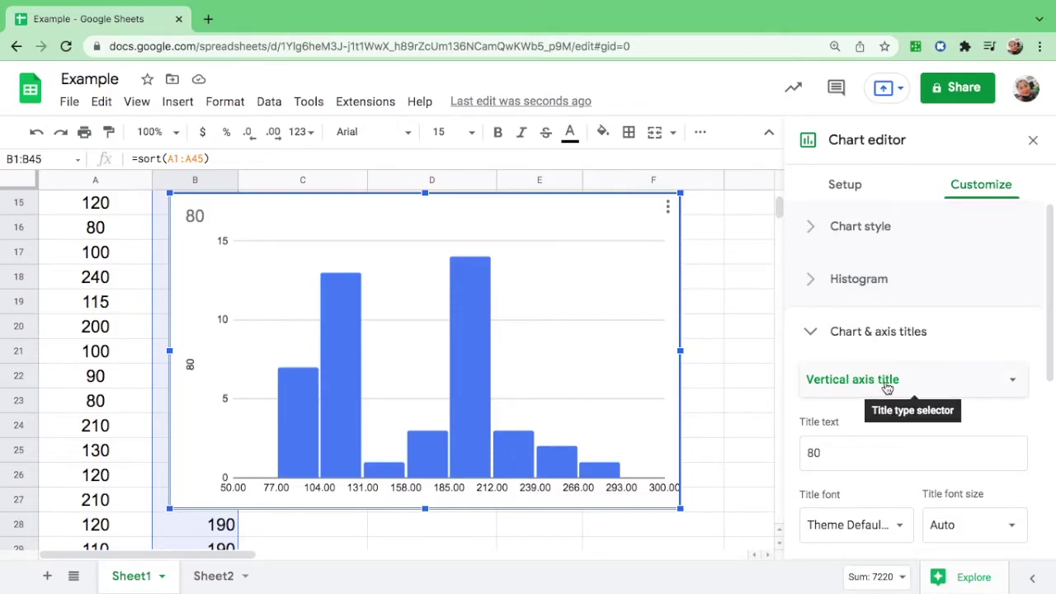
pyautogui.click(887, 388)
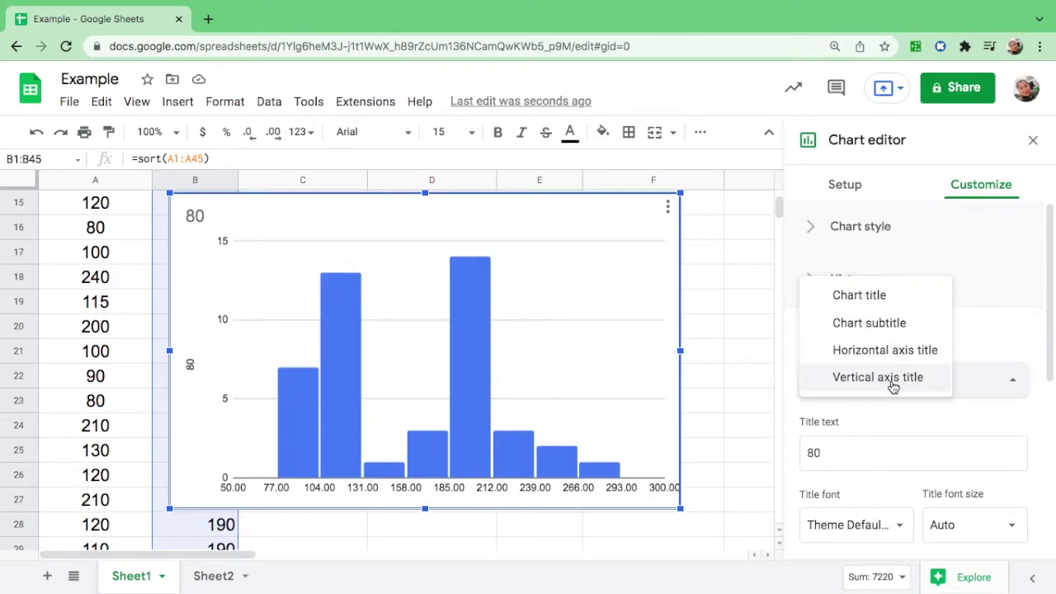
pyautogui.click(879, 295)
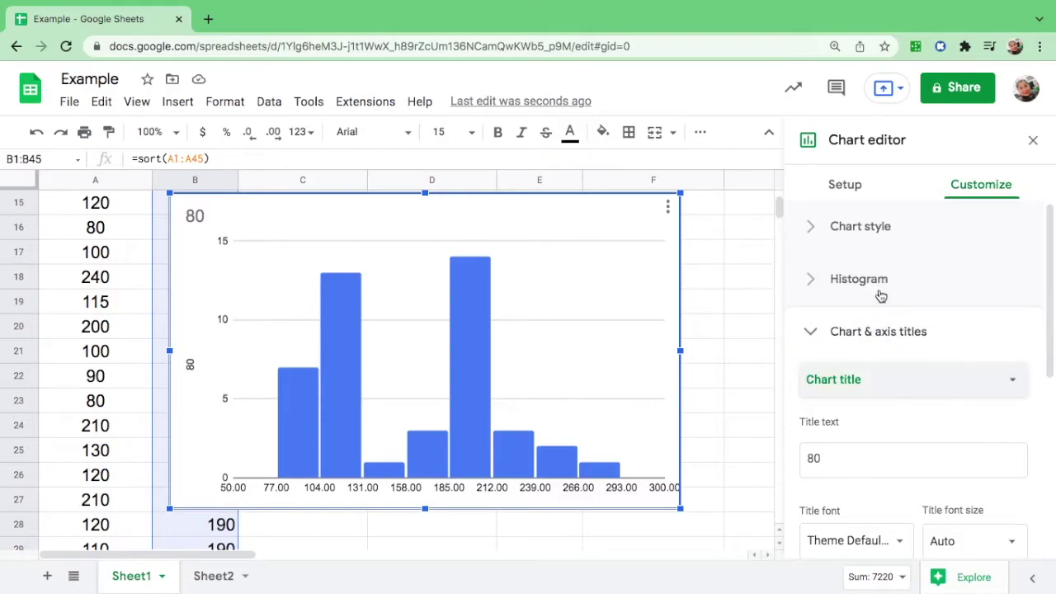
pyautogui.scroll(-3, 903, 403)
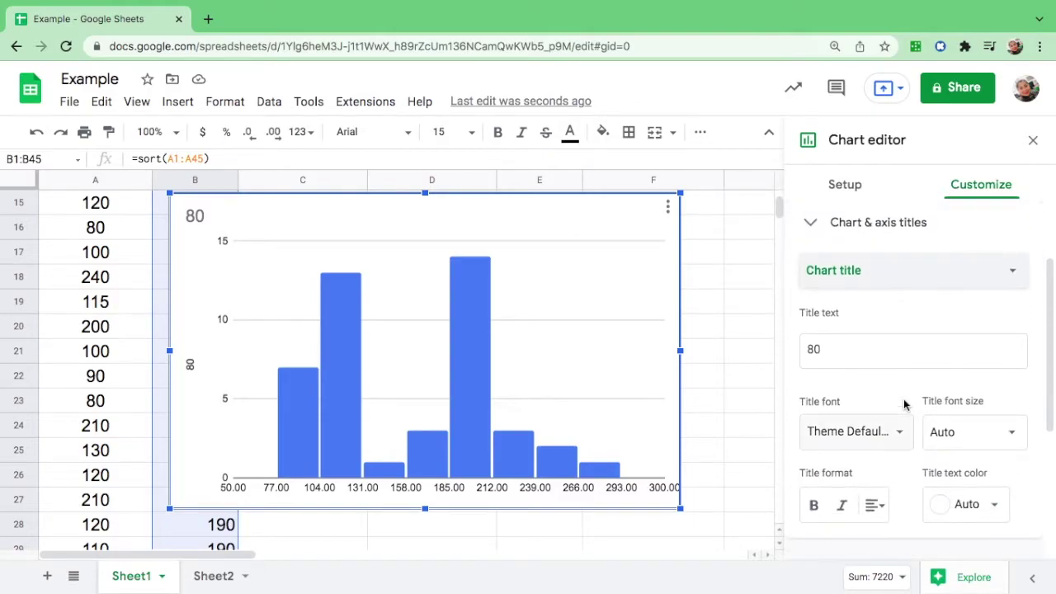
pyautogui.scroll(-1, 903, 403)
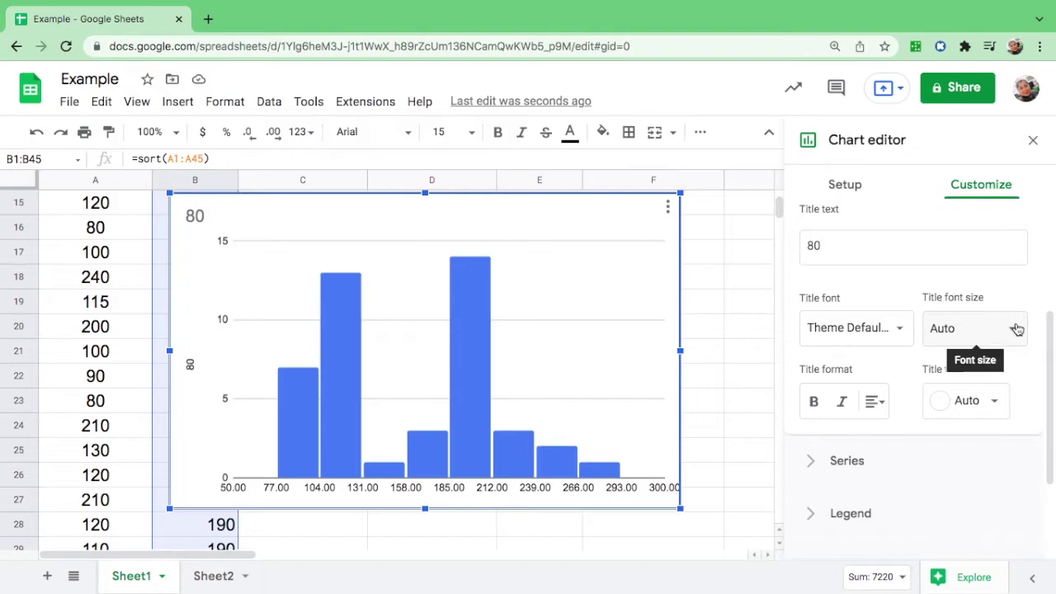
pyautogui.click(1013, 332)
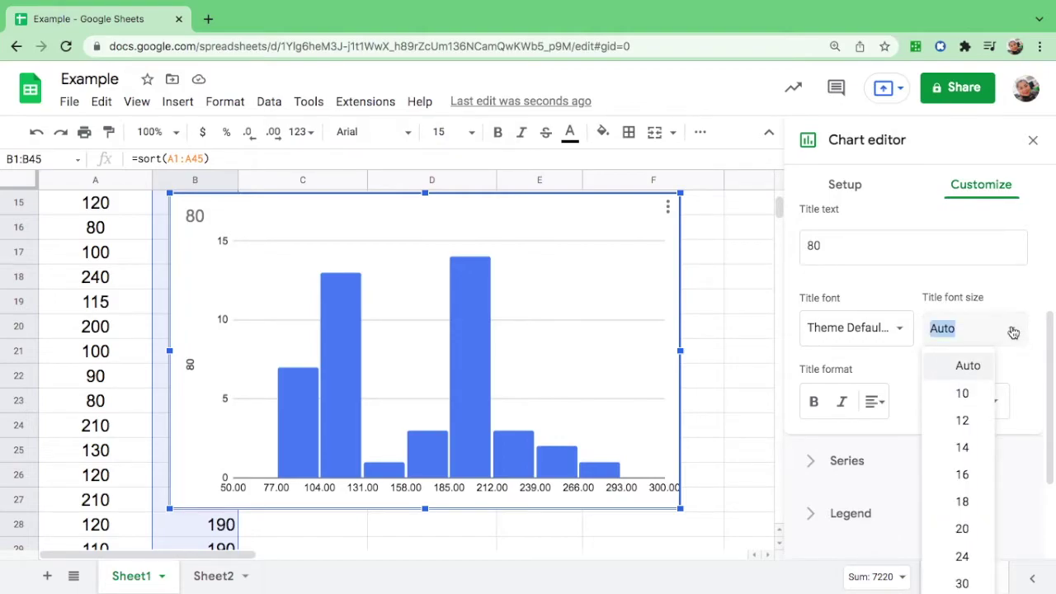
pyautogui.click(963, 529)
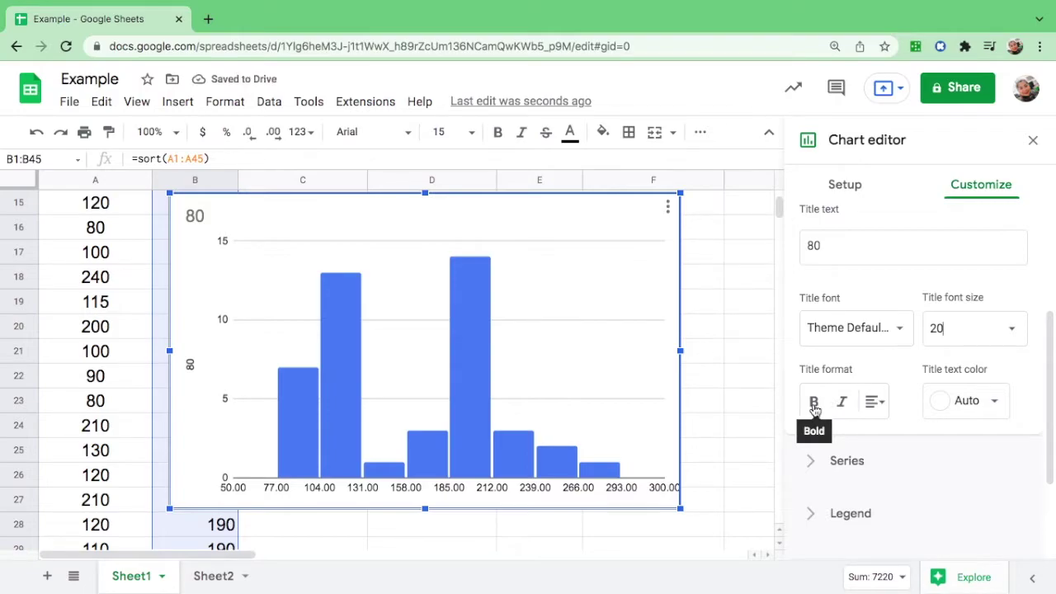
# Step: Make the chart title bold, centre-aligned and medium green
pyautogui.click(814, 406)
pyautogui.click(876, 406)
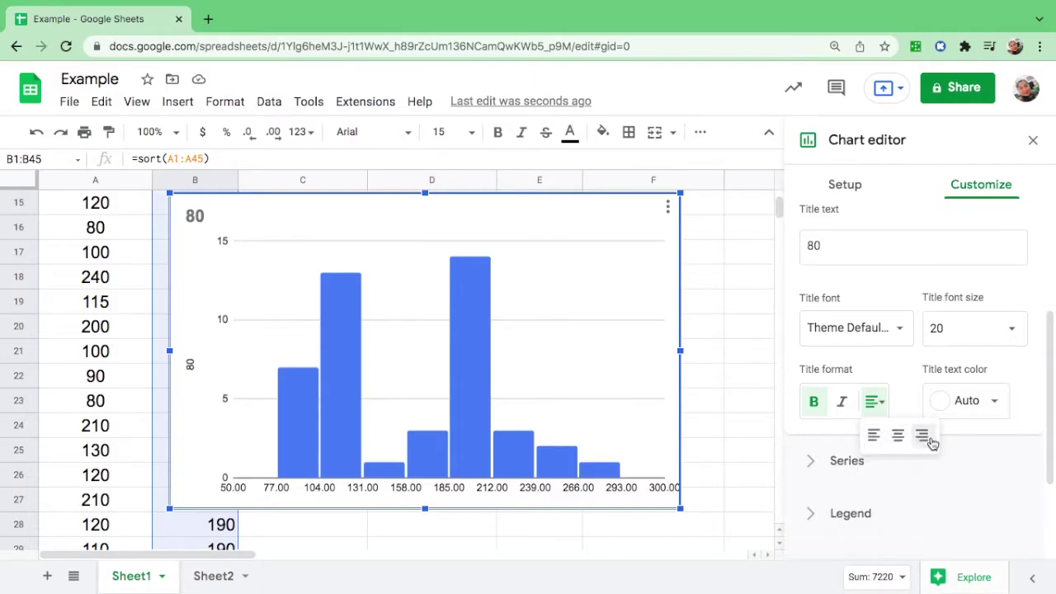
pyautogui.click(898, 435)
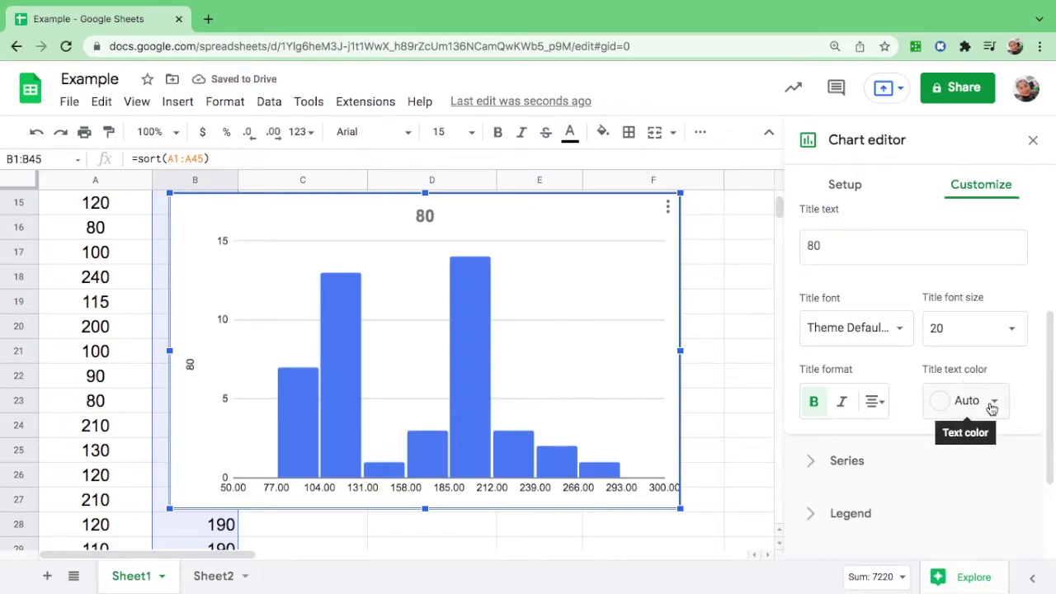
pyautogui.click(991, 407)
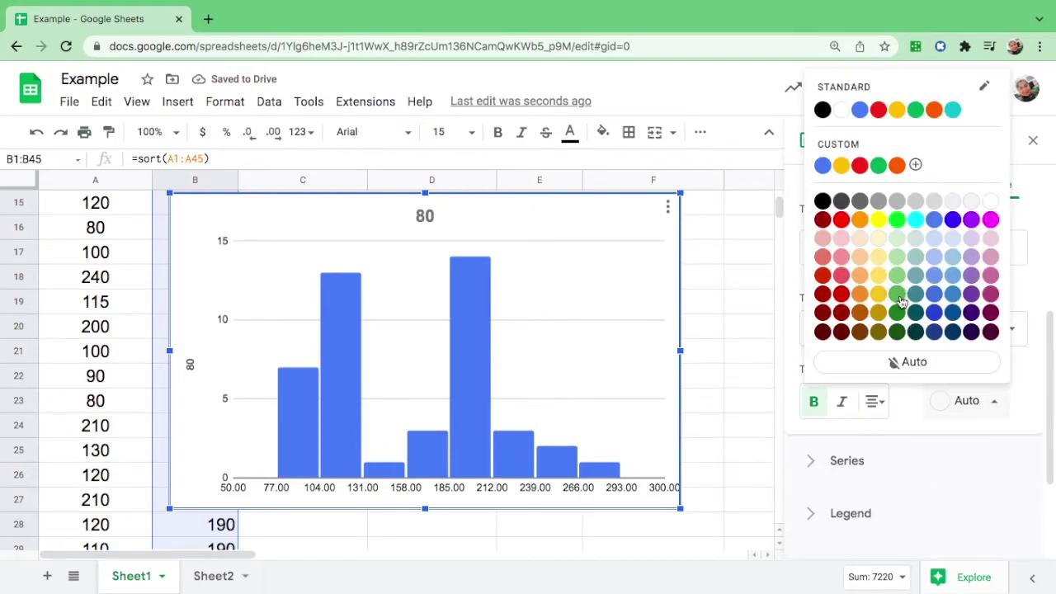
pyautogui.click(899, 297)
# Step: Replace the chart title text with "Histogram of the Scores of Statistics Students"
pyautogui.click(855, 244)
pyautogui.press('BackSpace')
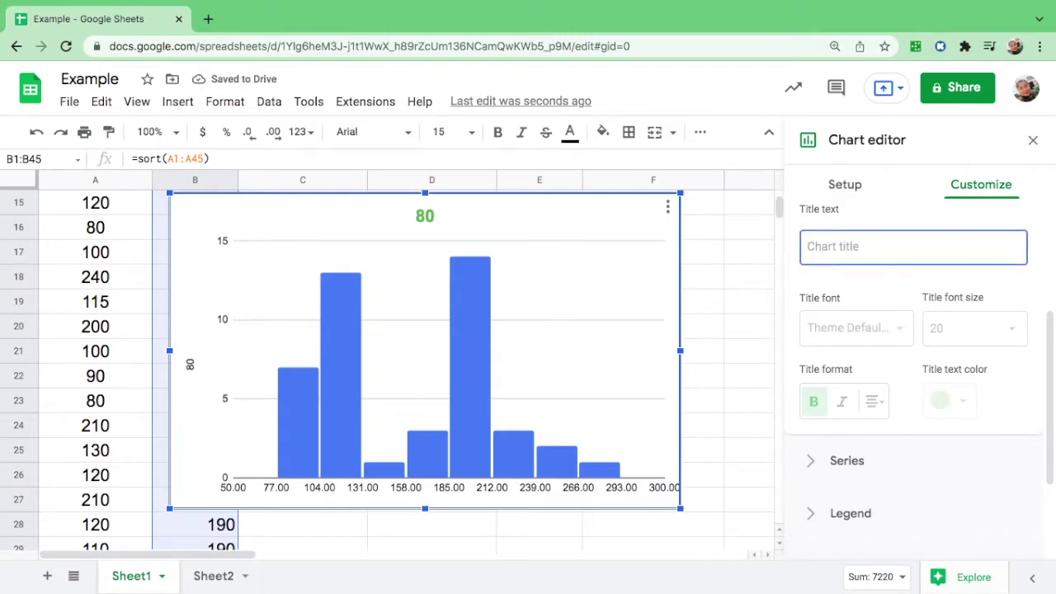
pyautogui.write('Histogram of')
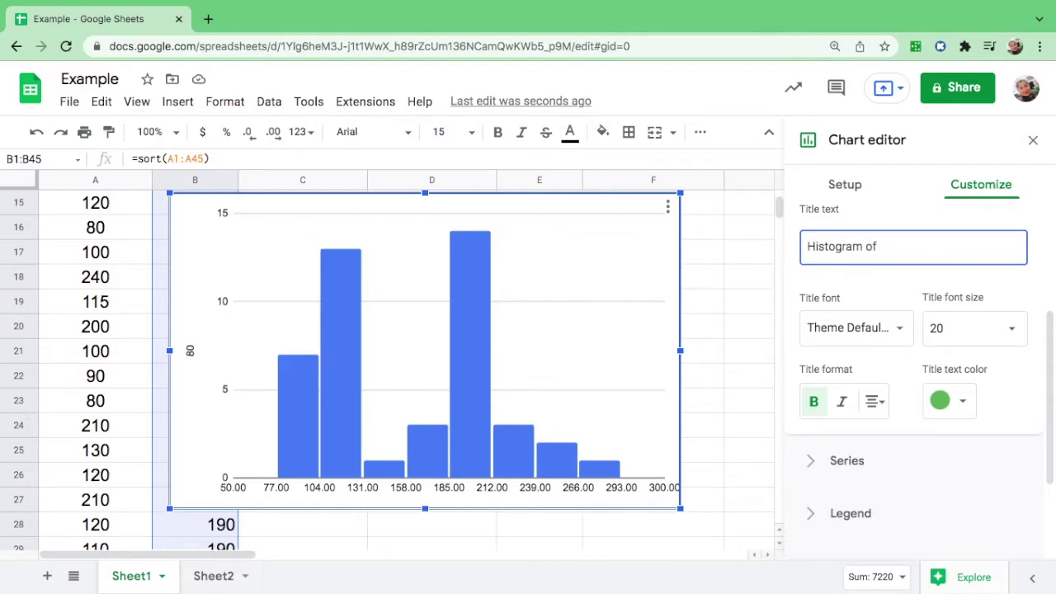
pyautogui.write(' the Scores o')
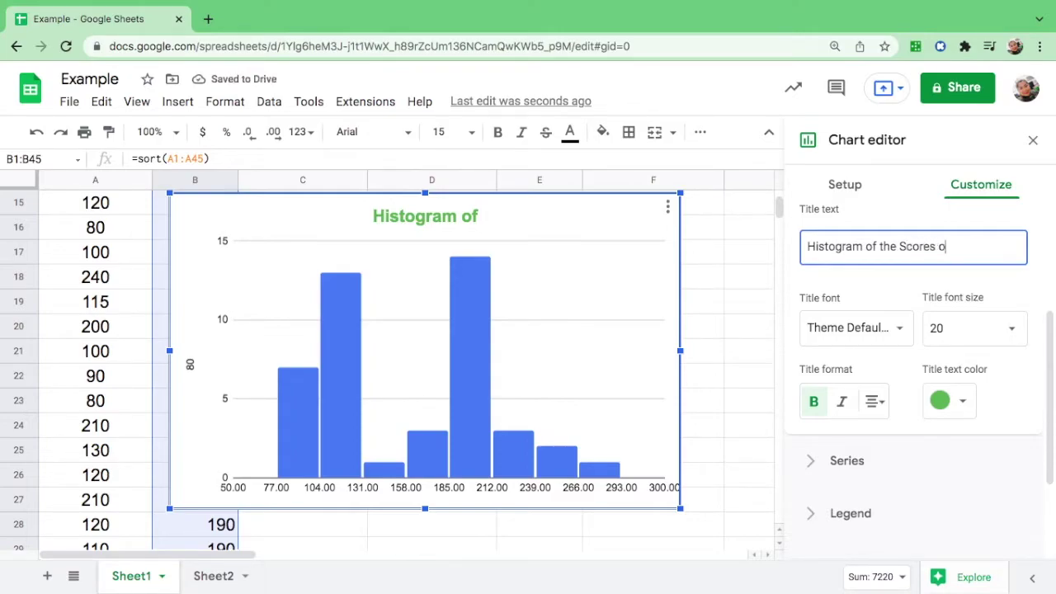
pyautogui.write('f Stat')
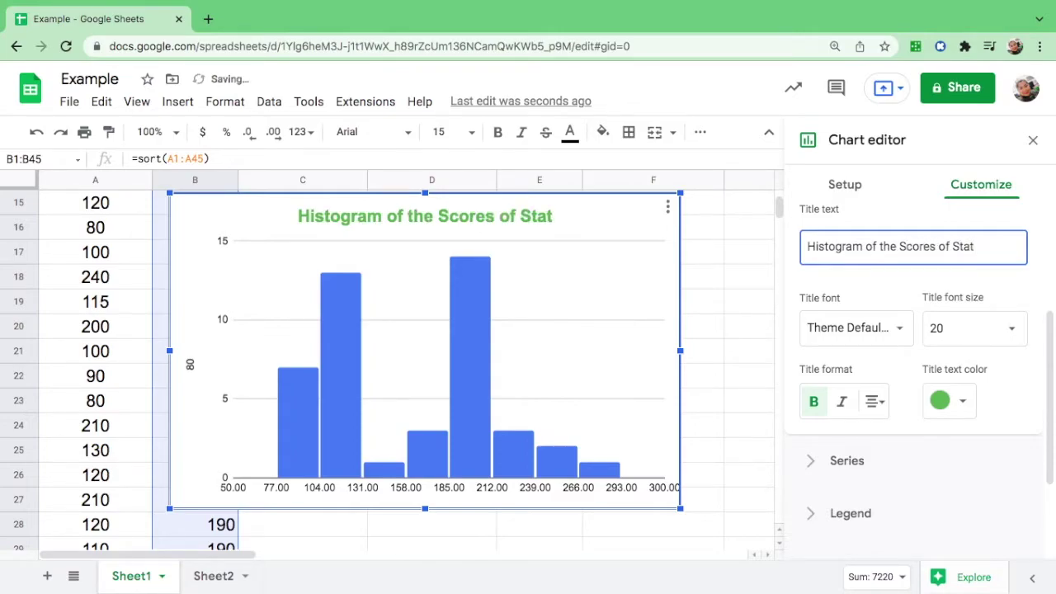
pyautogui.write('istics Students')
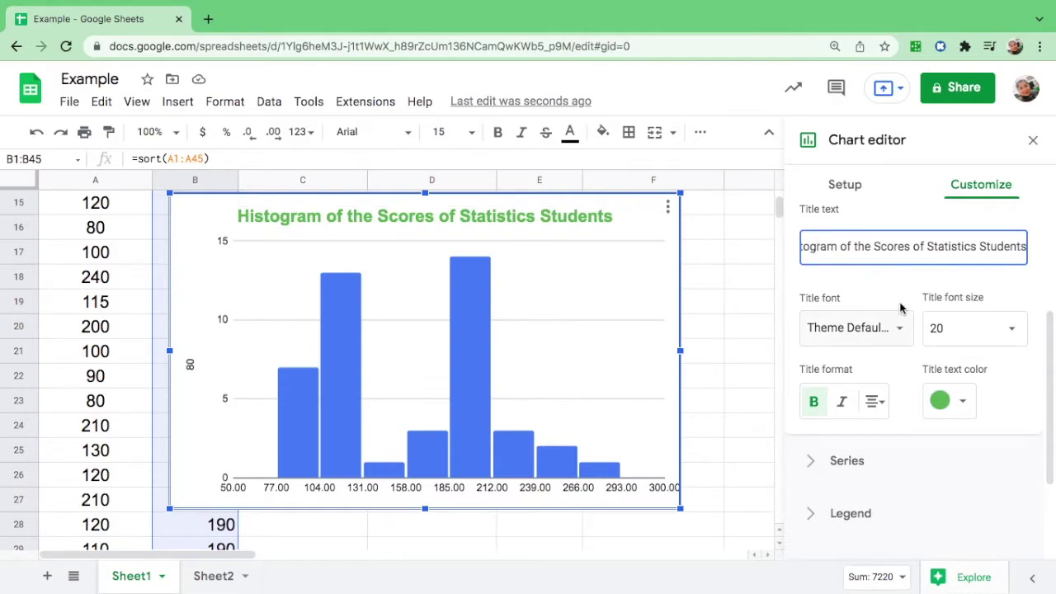
# Step: Replace the vertical axis title text with "Frequency"
pyautogui.scroll(3, 900, 307)
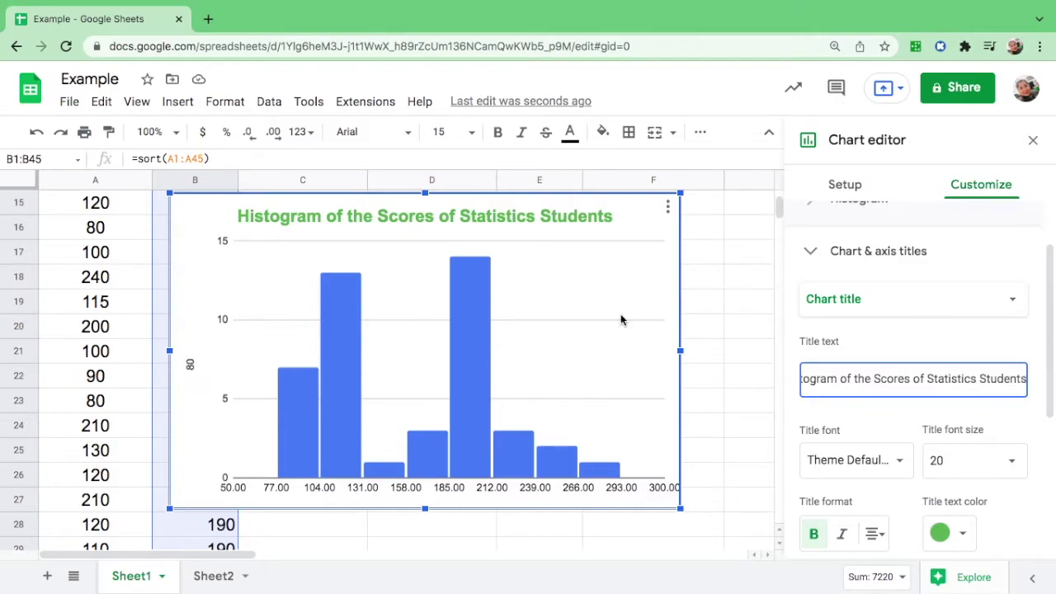
pyautogui.click(865, 302)
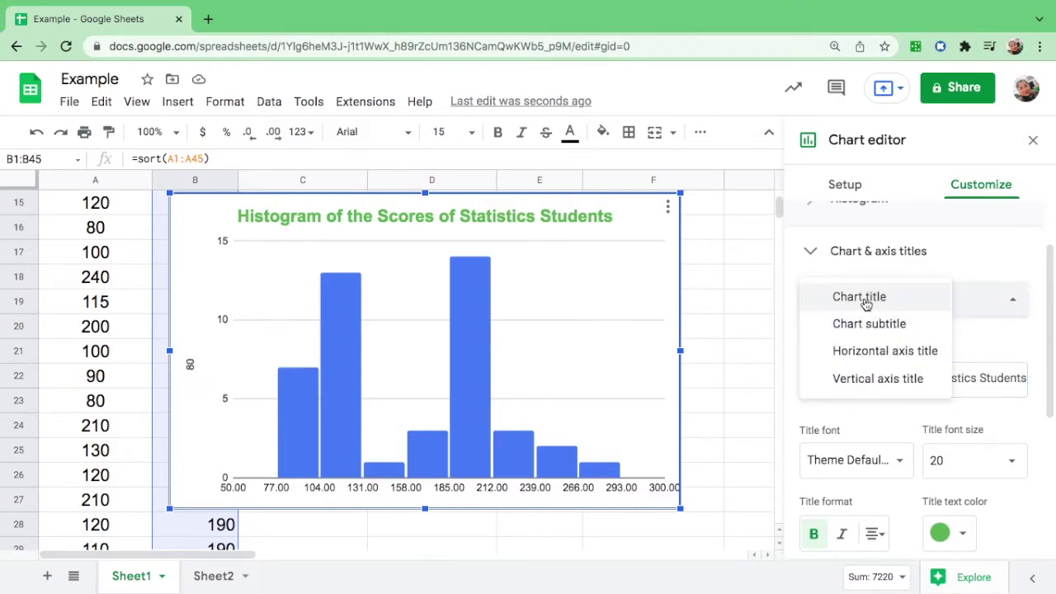
pyautogui.click(889, 379)
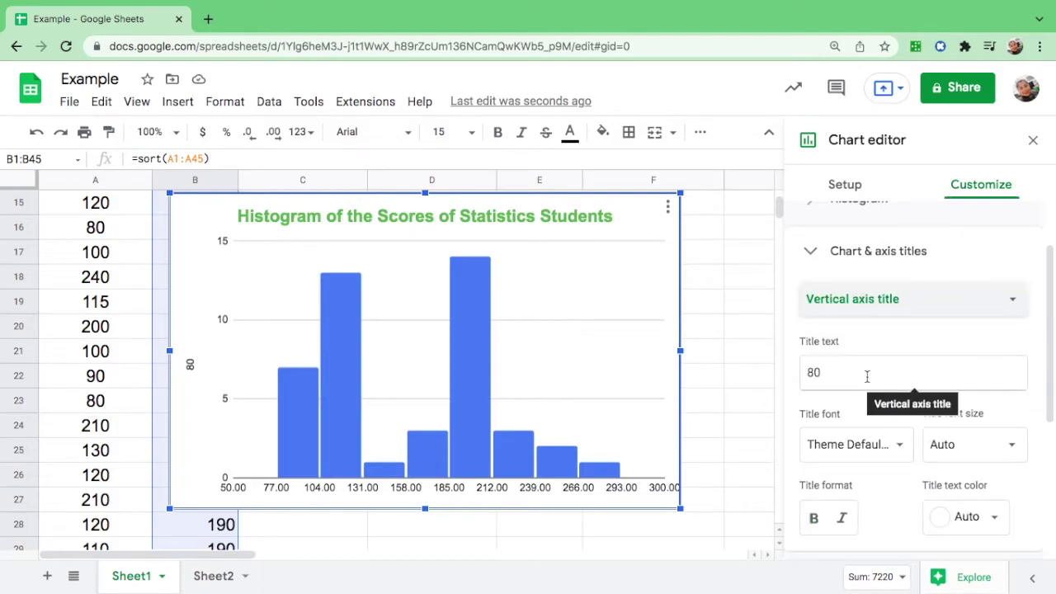
pyautogui.click(838, 372)
pyautogui.press('BackSpace')
pyautogui.press('BackSpace')
pyautogui.write('F')
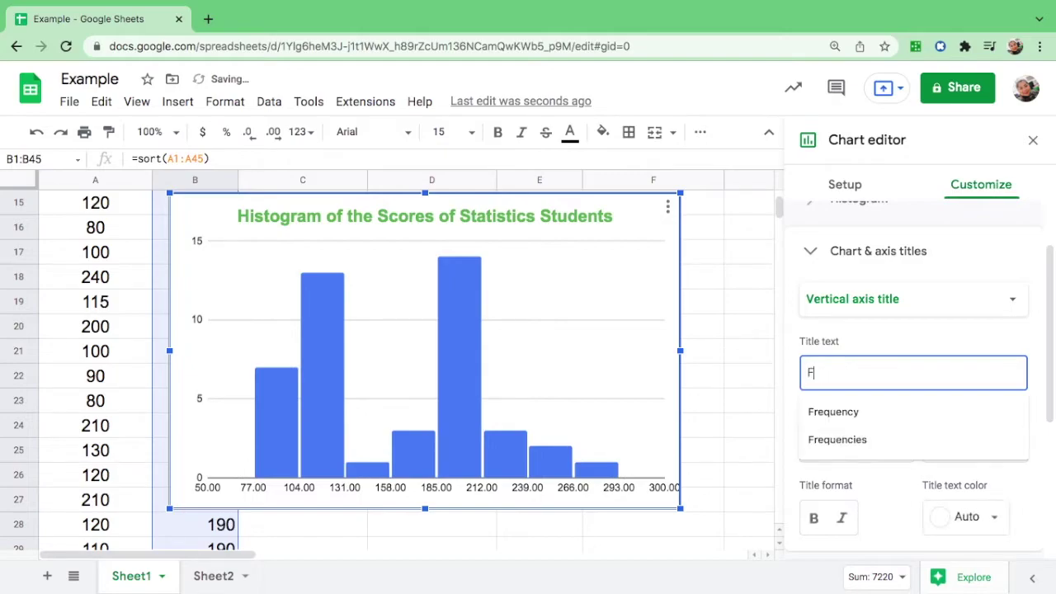
pyautogui.write('requency')
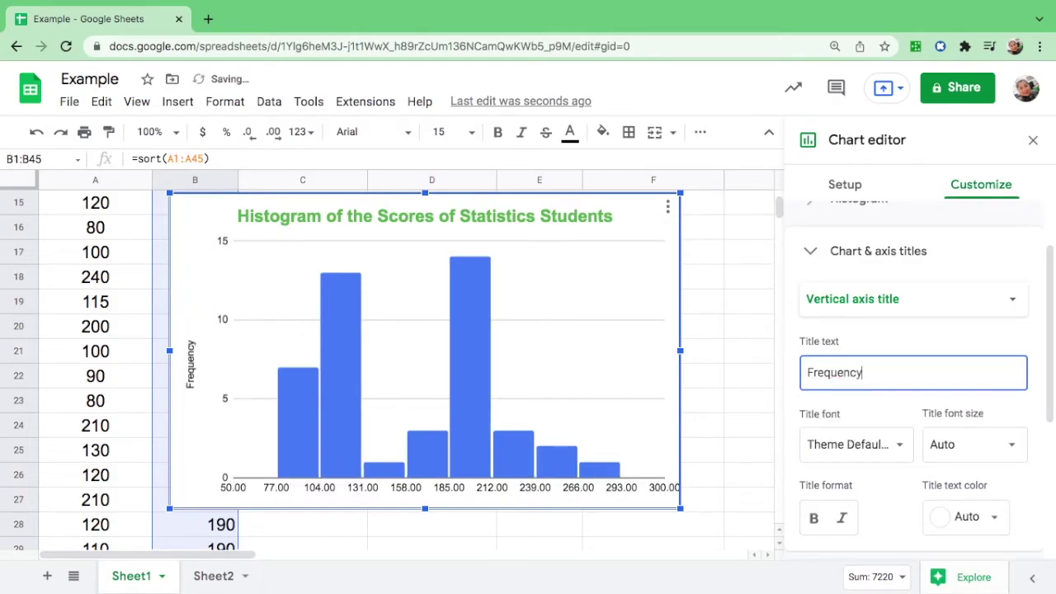
# Step: Format the vertical axis title in the Wide font, size 20, bold and medium green
pyautogui.scroll(-3, 838, 371)
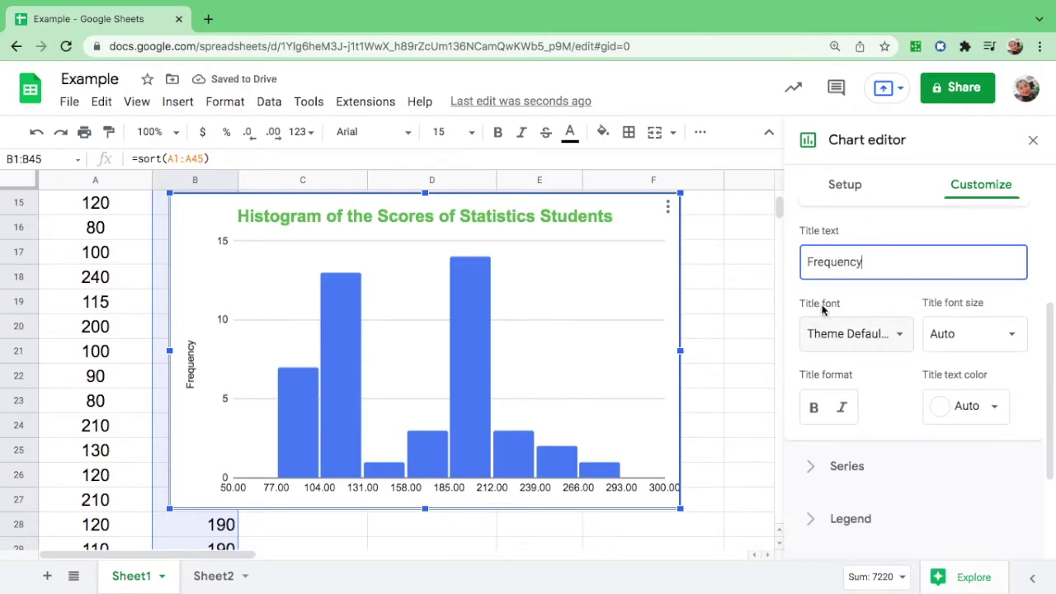
pyautogui.click(892, 338)
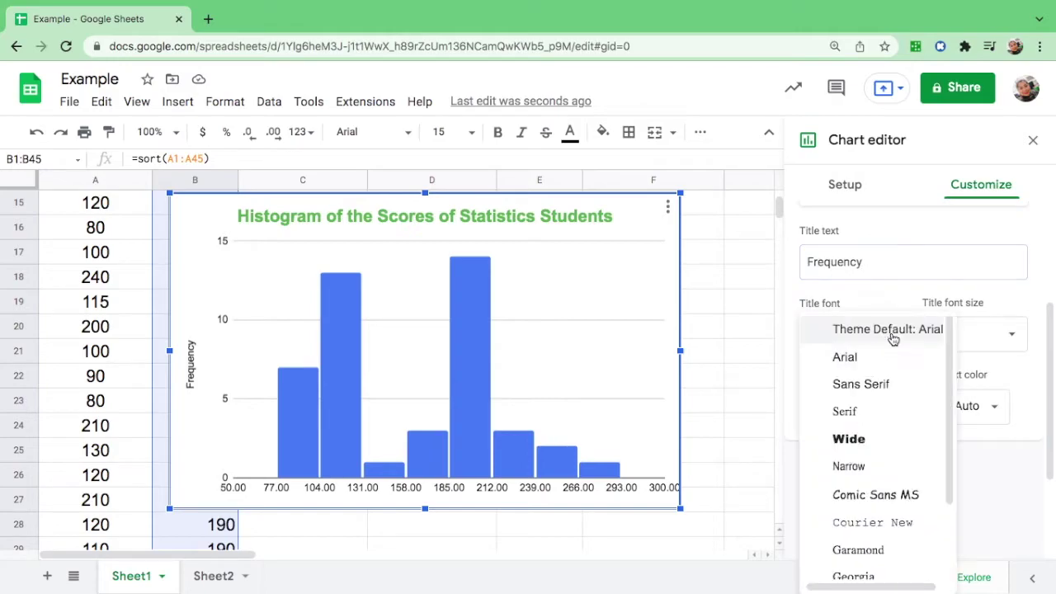
pyautogui.click(857, 436)
pyautogui.click(973, 333)
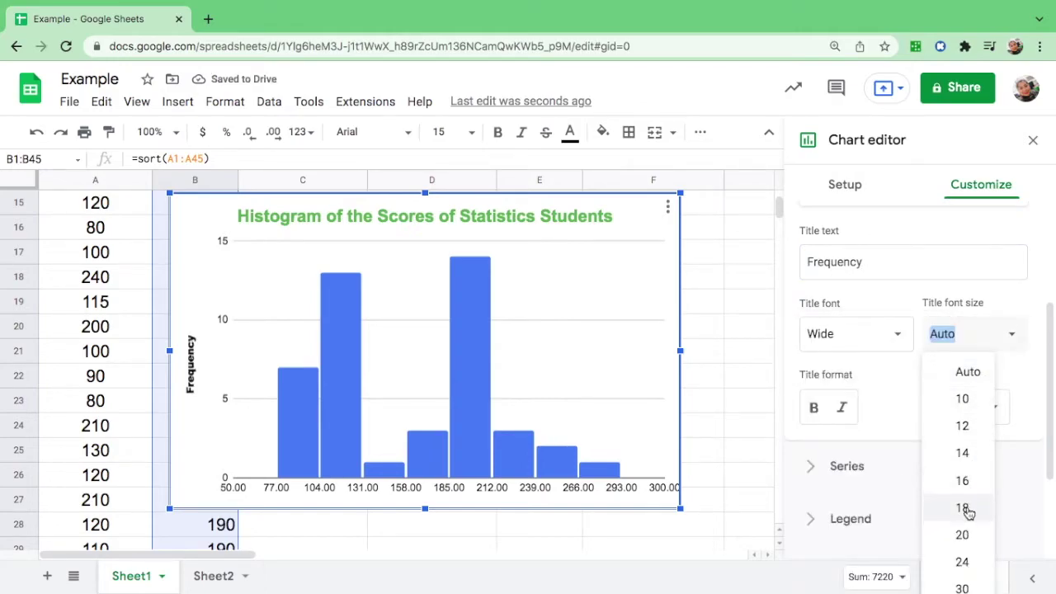
pyautogui.click(961, 535)
pyautogui.click(815, 410)
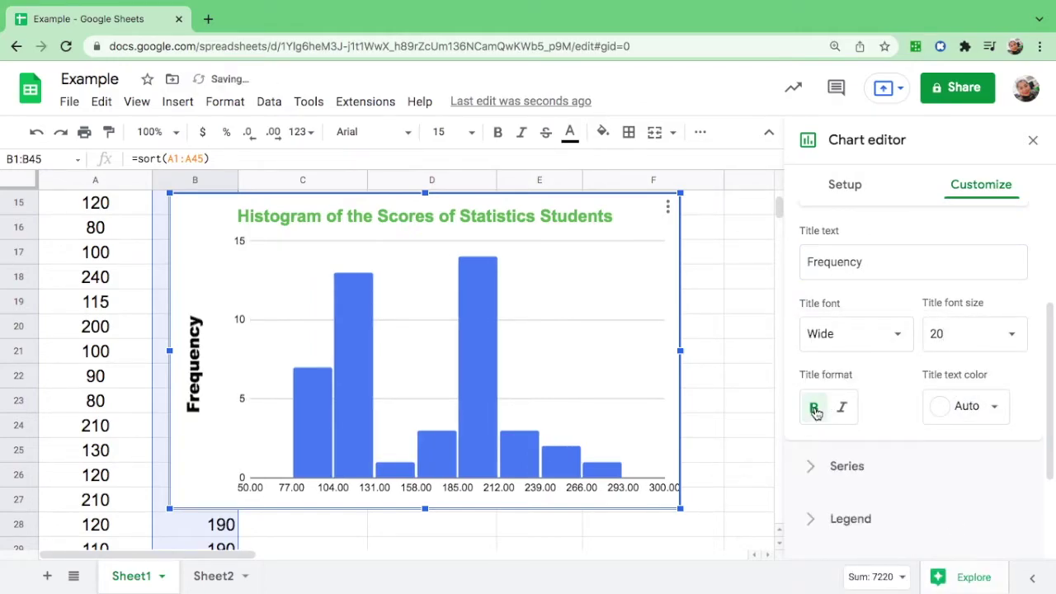
pyautogui.click(988, 410)
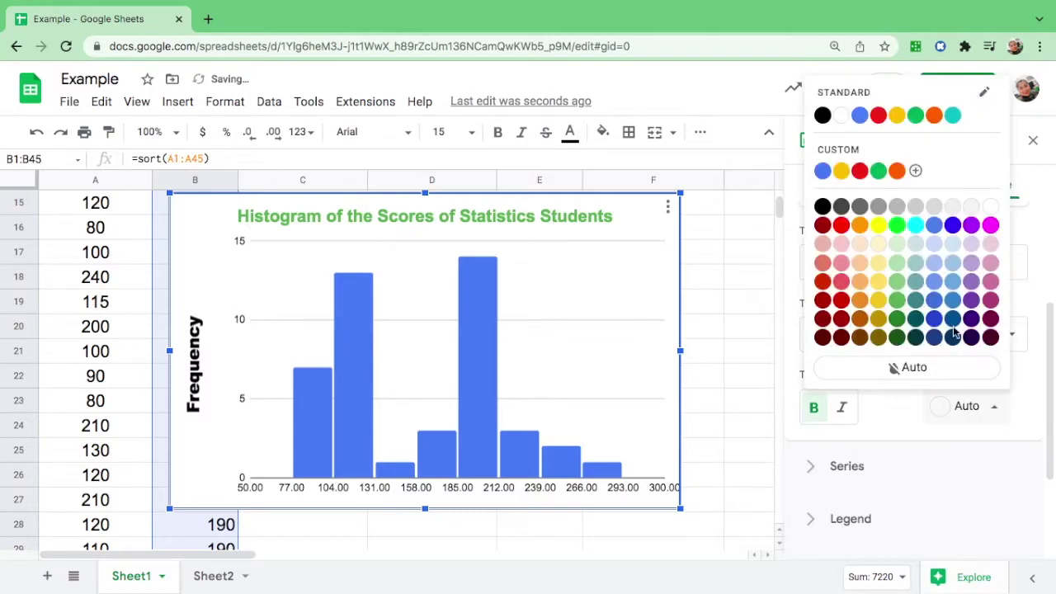
pyautogui.click(896, 301)
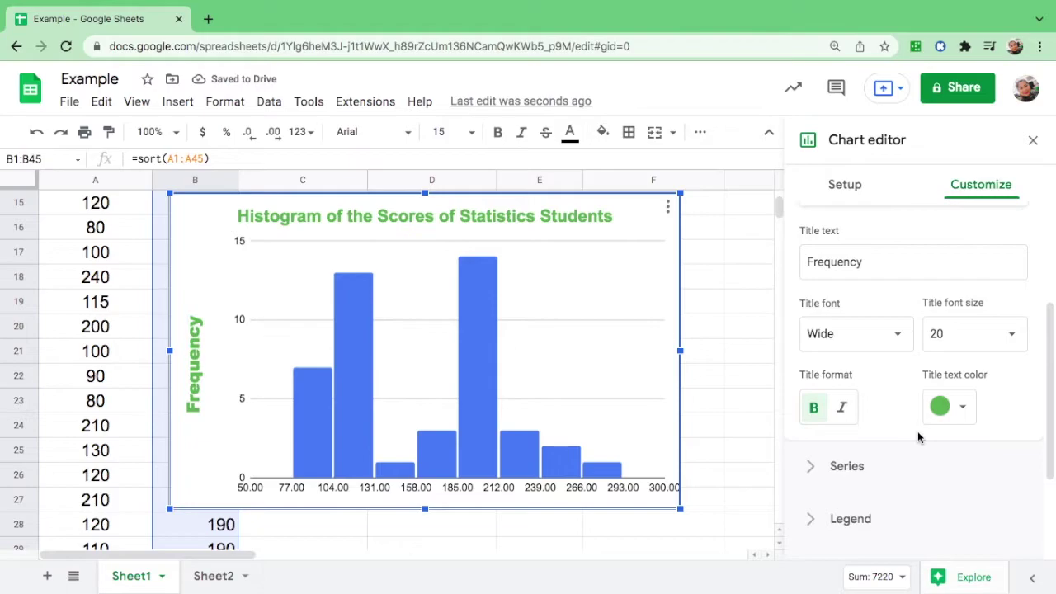
# Step: Set the horizontal axis title text to "Class Boundaries"
pyautogui.scroll(2, 852, 260)
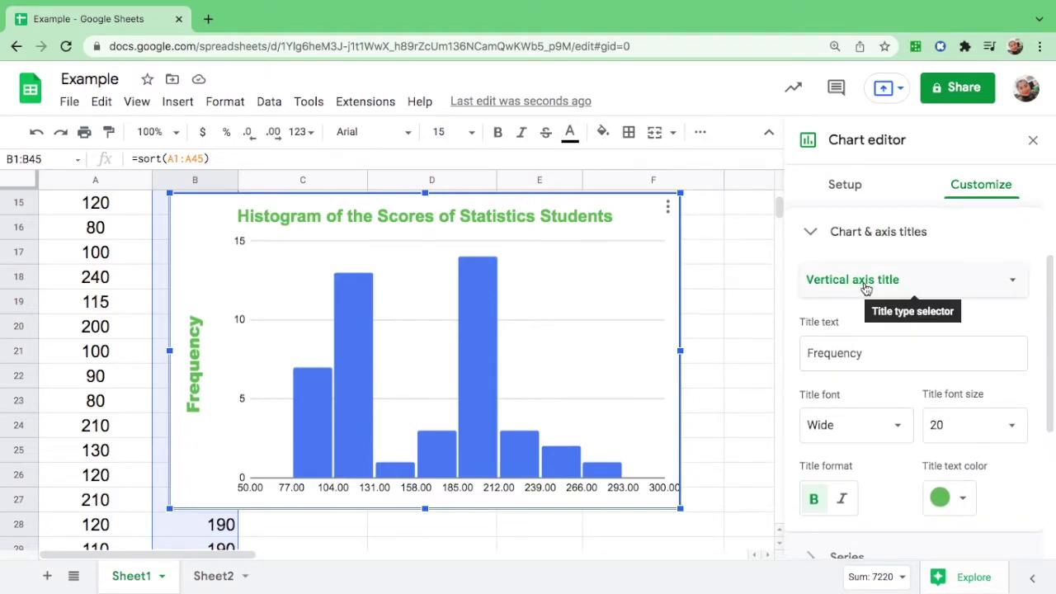
pyautogui.click(865, 285)
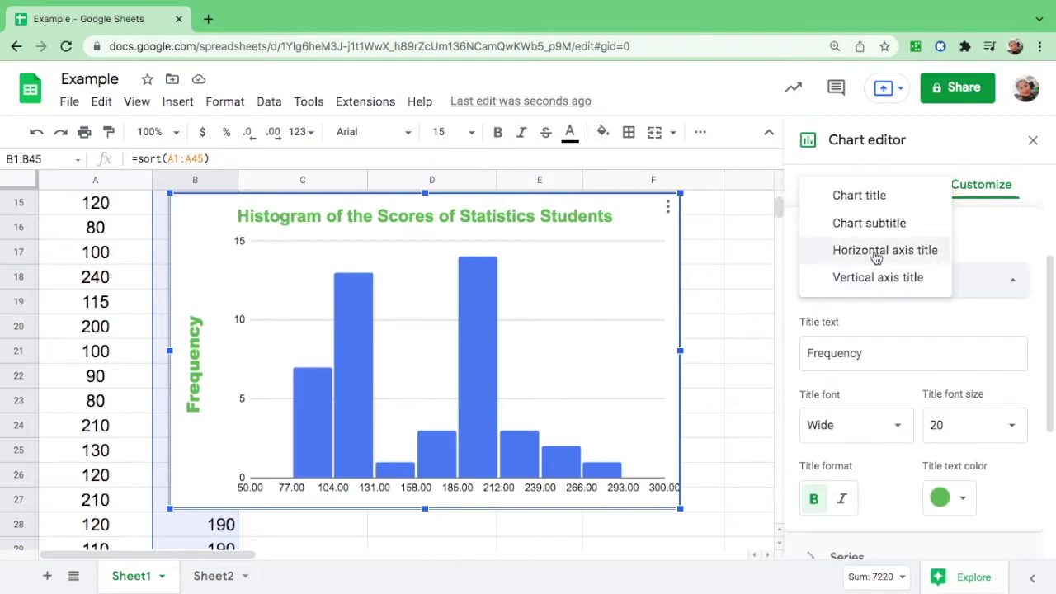
pyautogui.click(875, 253)
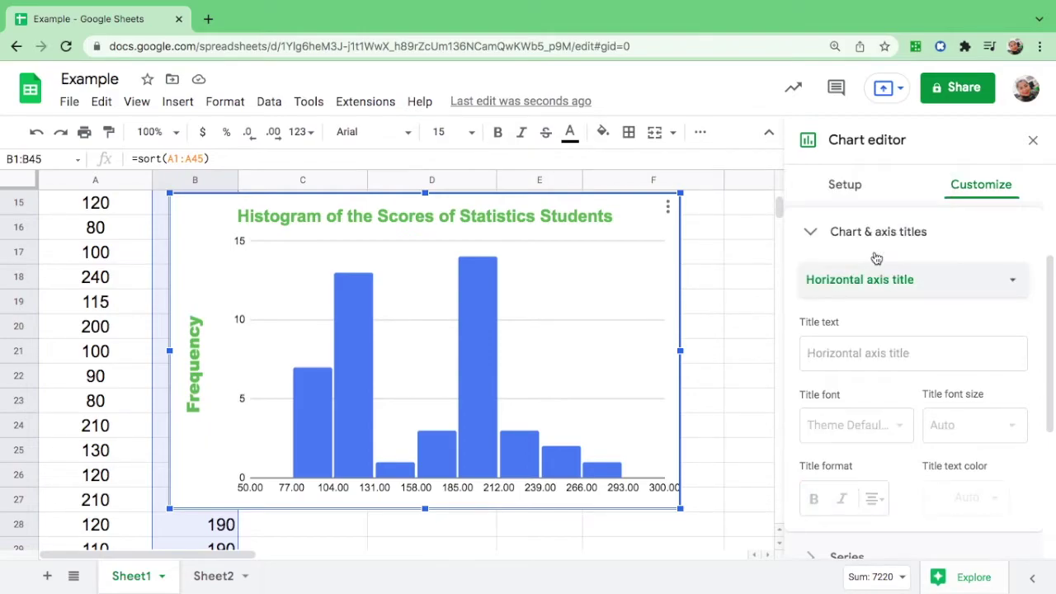
pyautogui.click(853, 358)
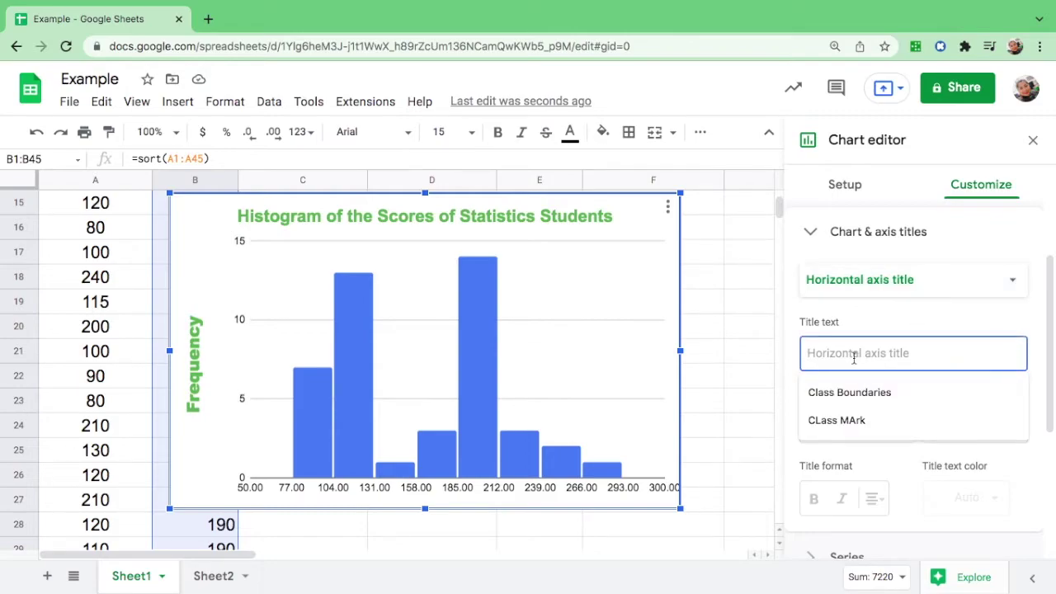
pyautogui.write('Class Bounda')
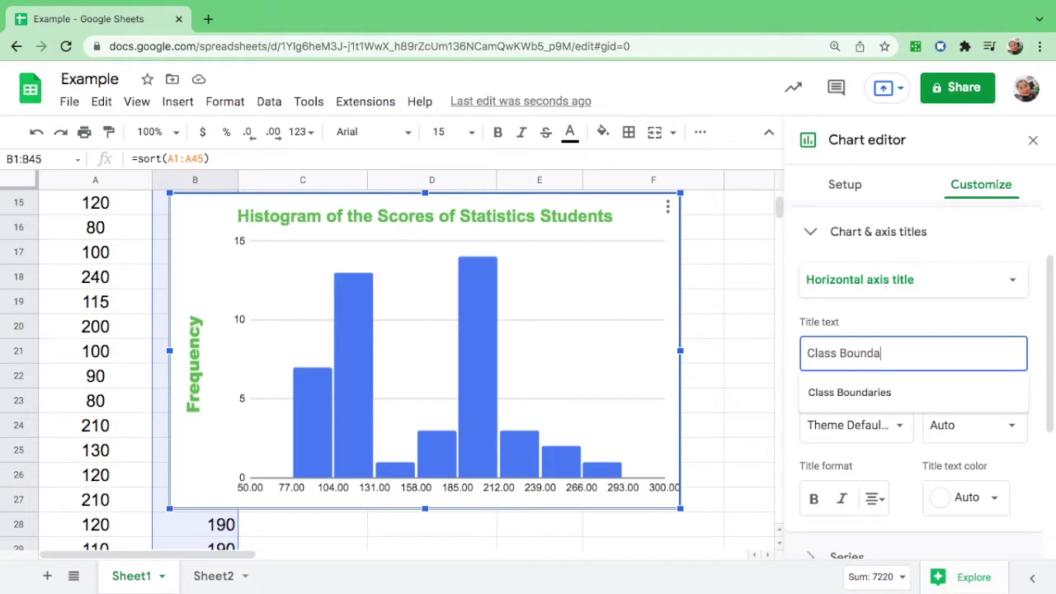
pyautogui.write('ie')
pyautogui.press('BackSpace')
pyautogui.write('ies')
# Step: Format the horizontal axis title in the Wide font, size 20, bold, centre-aligned and medium green
pyautogui.scroll(-1, 890, 330)
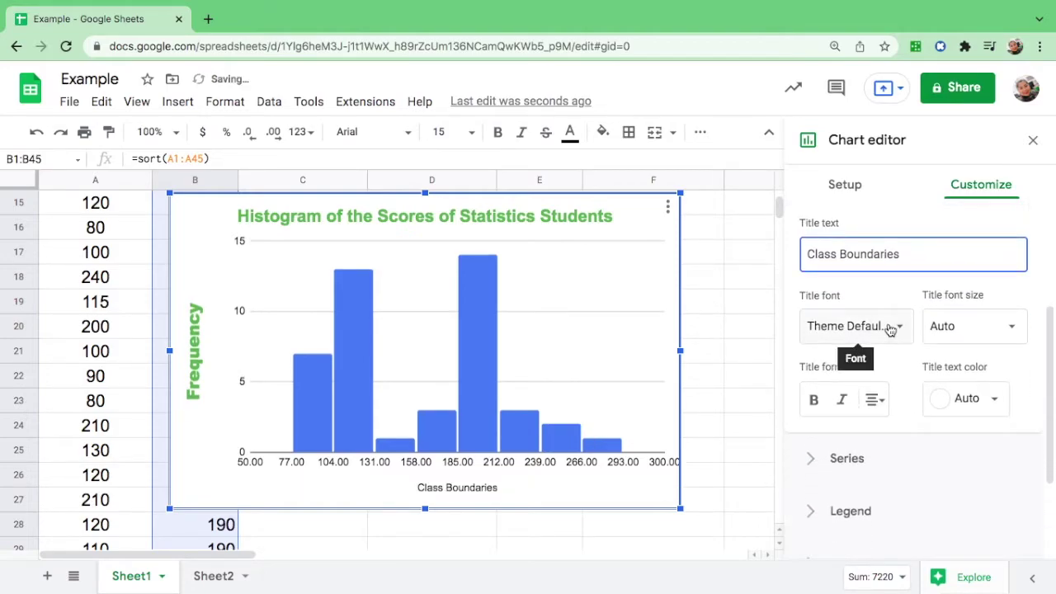
pyautogui.click(890, 327)
pyautogui.click(876, 435)
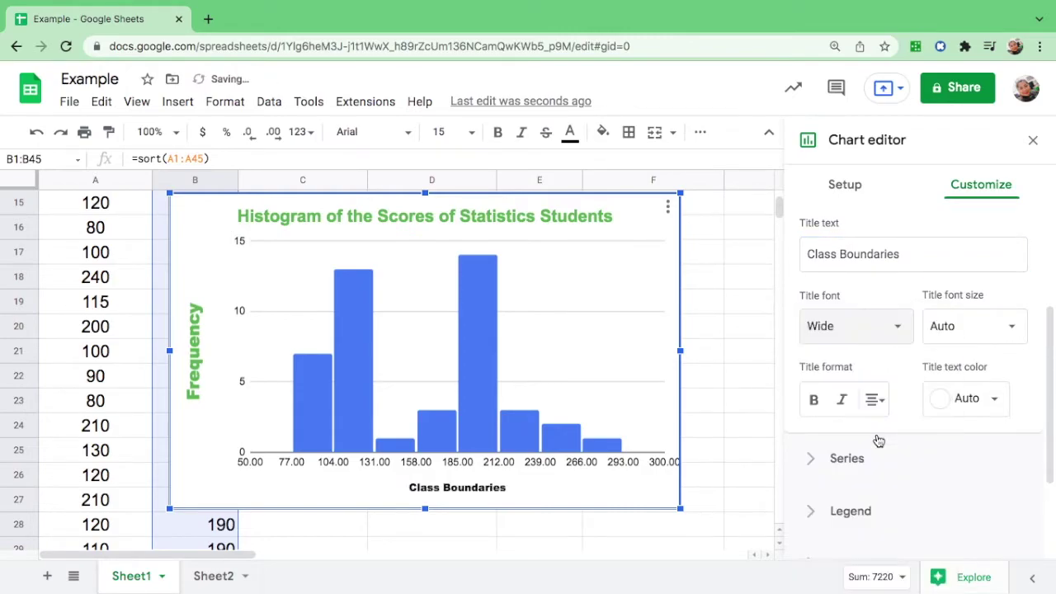
pyautogui.click(968, 331)
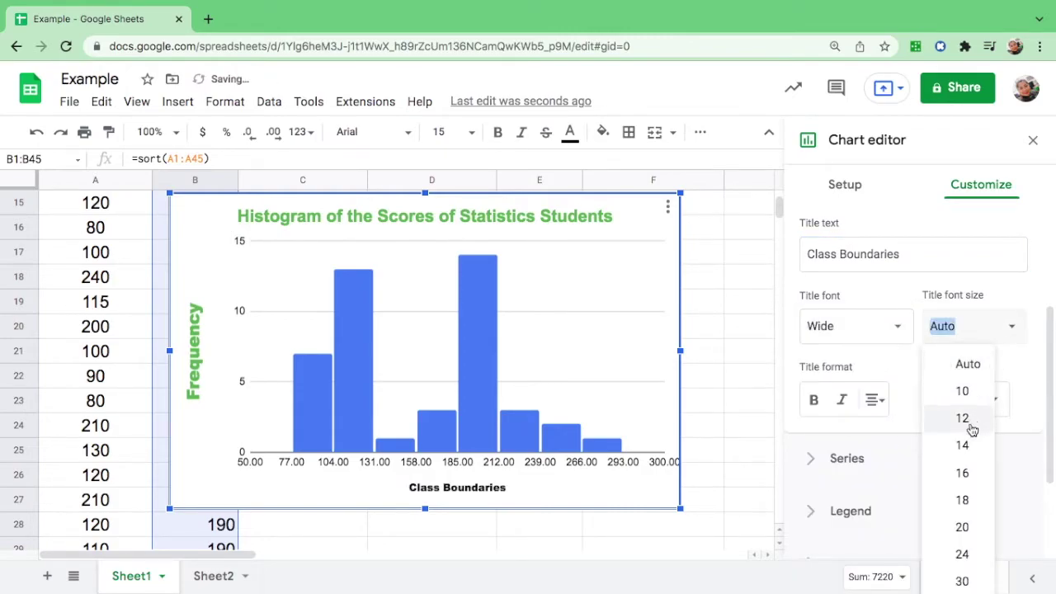
pyautogui.click(962, 526)
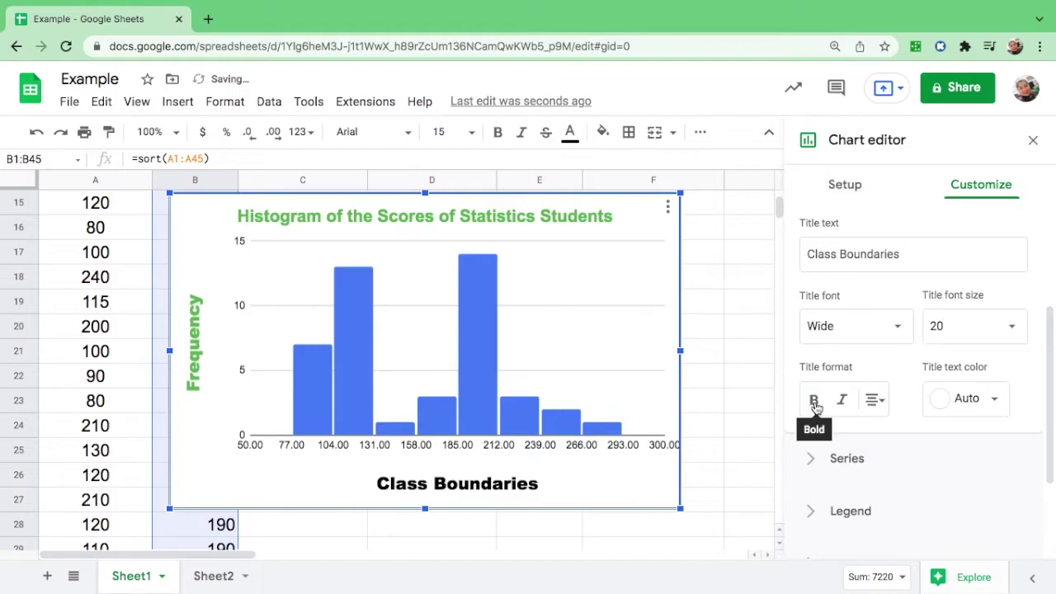
pyautogui.click(873, 400)
pyautogui.click(898, 431)
pyautogui.click(989, 404)
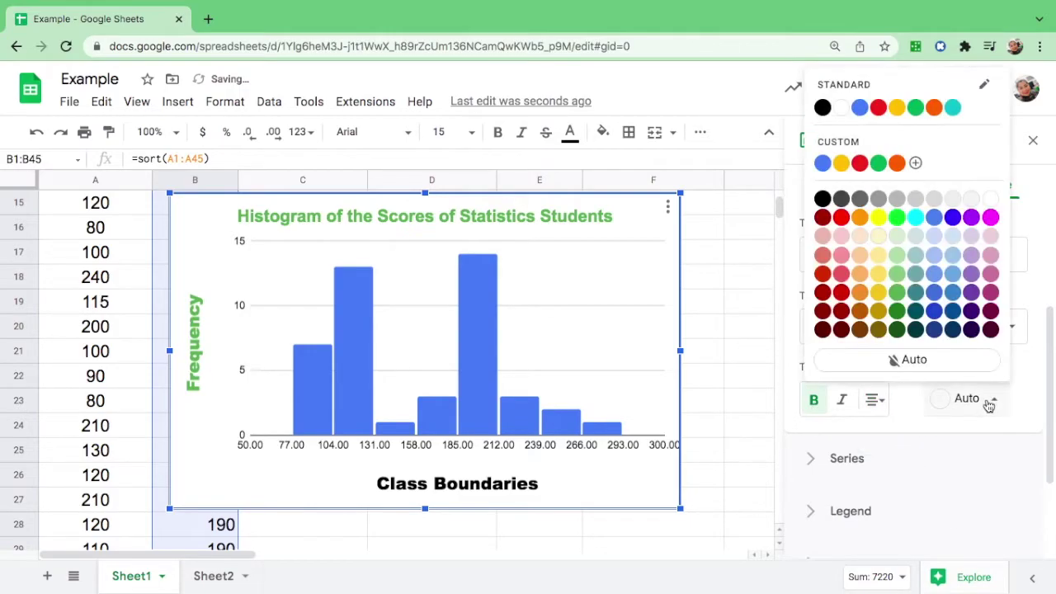
pyautogui.click(898, 295)
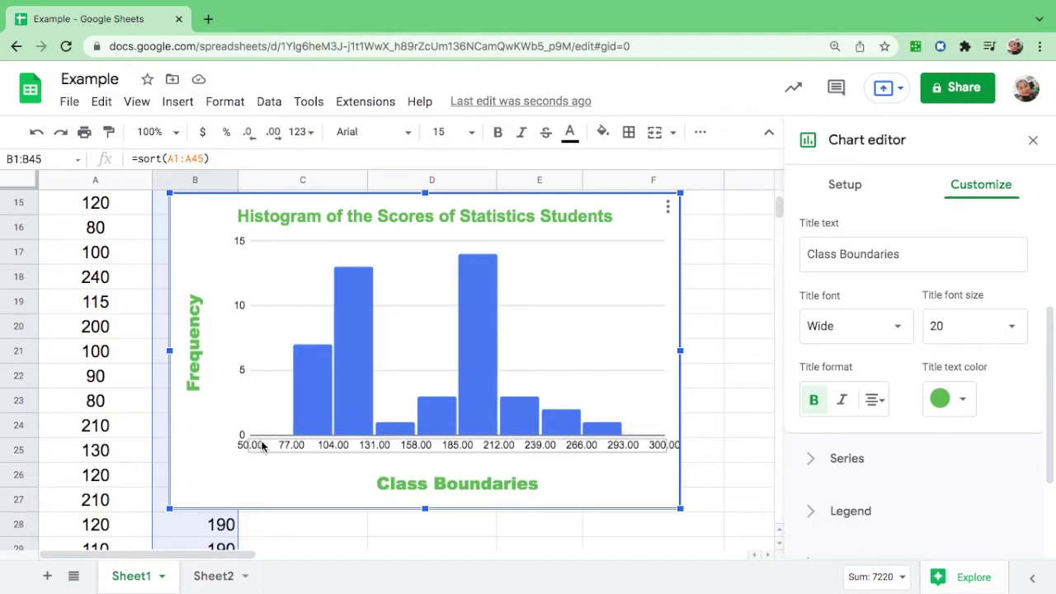
# Step: Format the horizontal axis labels in Arial, size 12, bold and dark red
pyautogui.scroll(5, 354, 375)
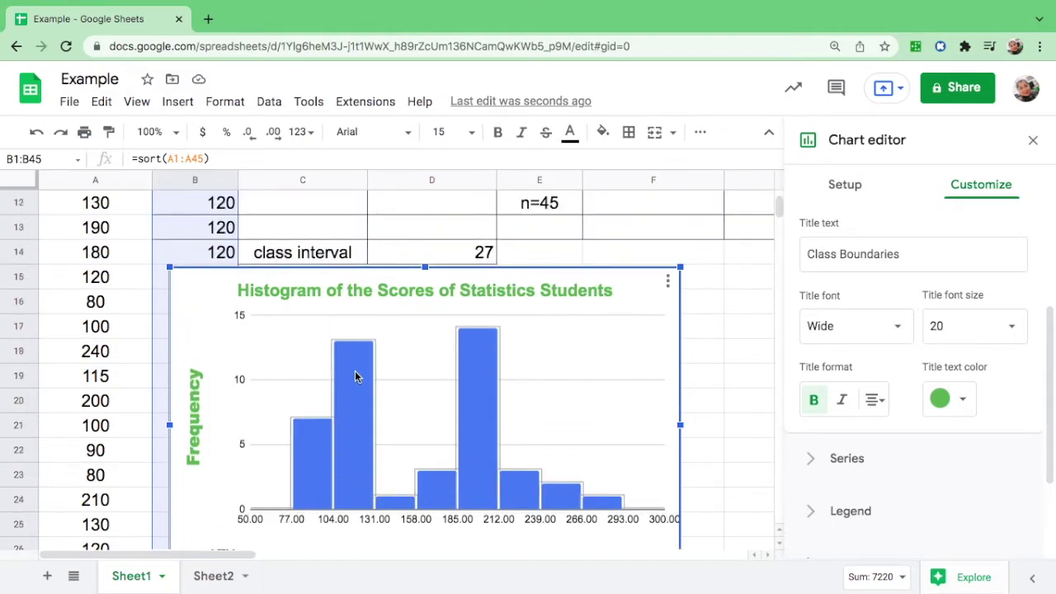
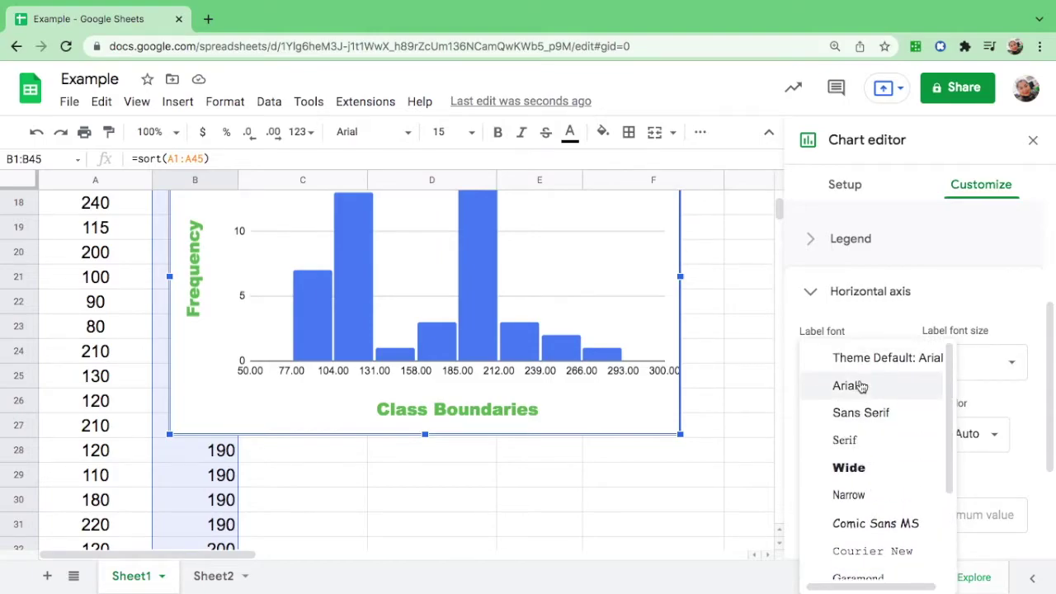
pyautogui.click(862, 385)
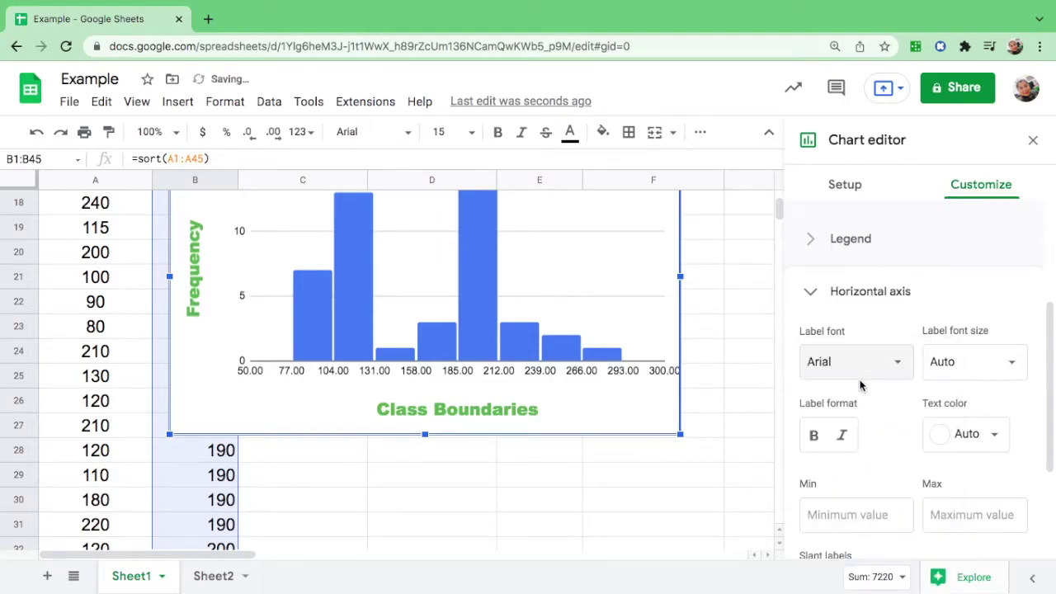
pyautogui.click(1005, 363)
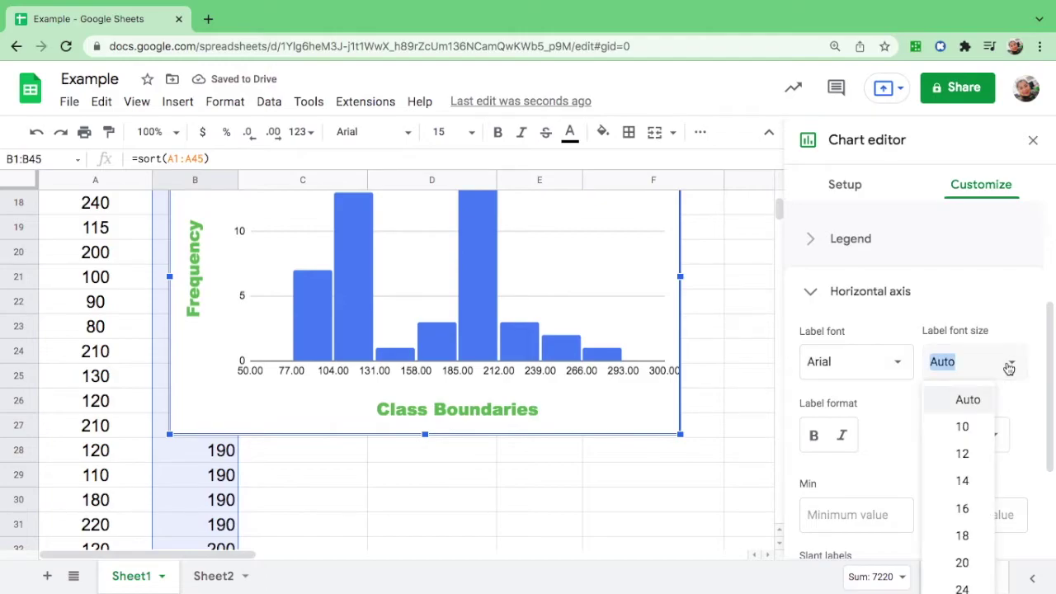
pyautogui.click(970, 508)
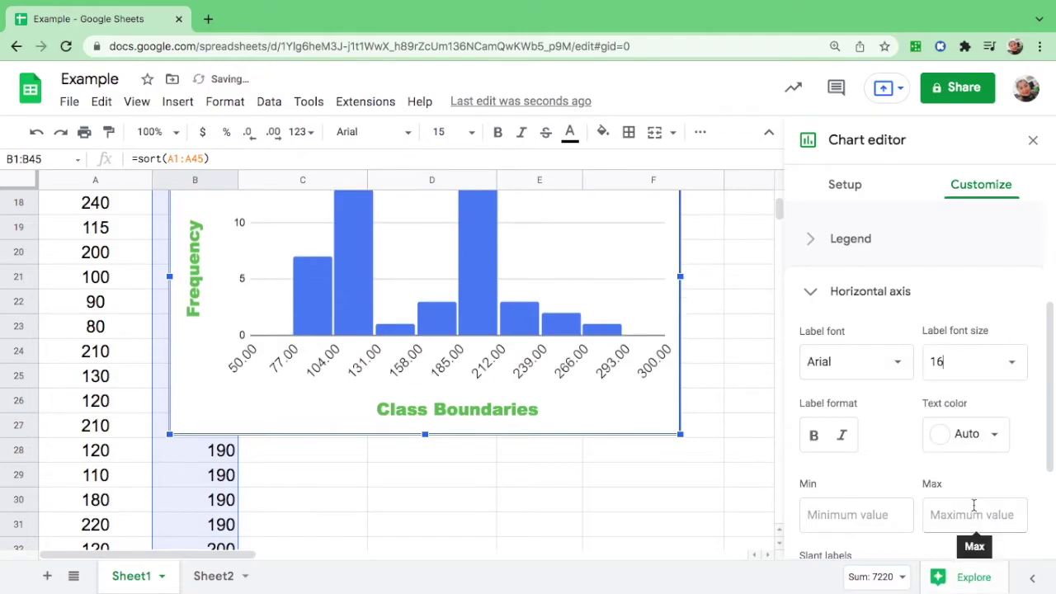
pyautogui.click(1008, 364)
pyautogui.click(962, 453)
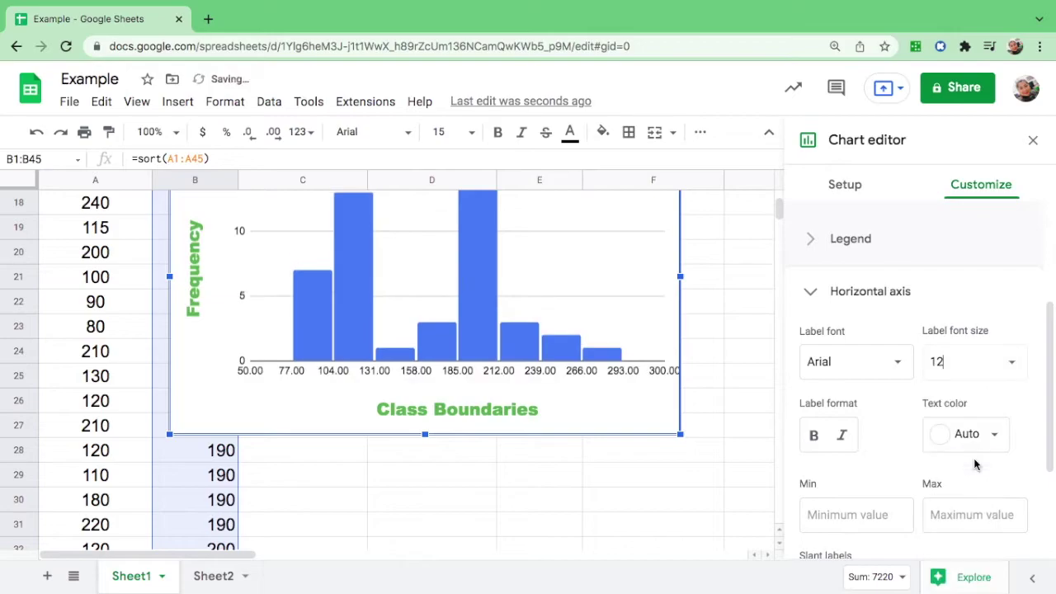
pyautogui.click(815, 439)
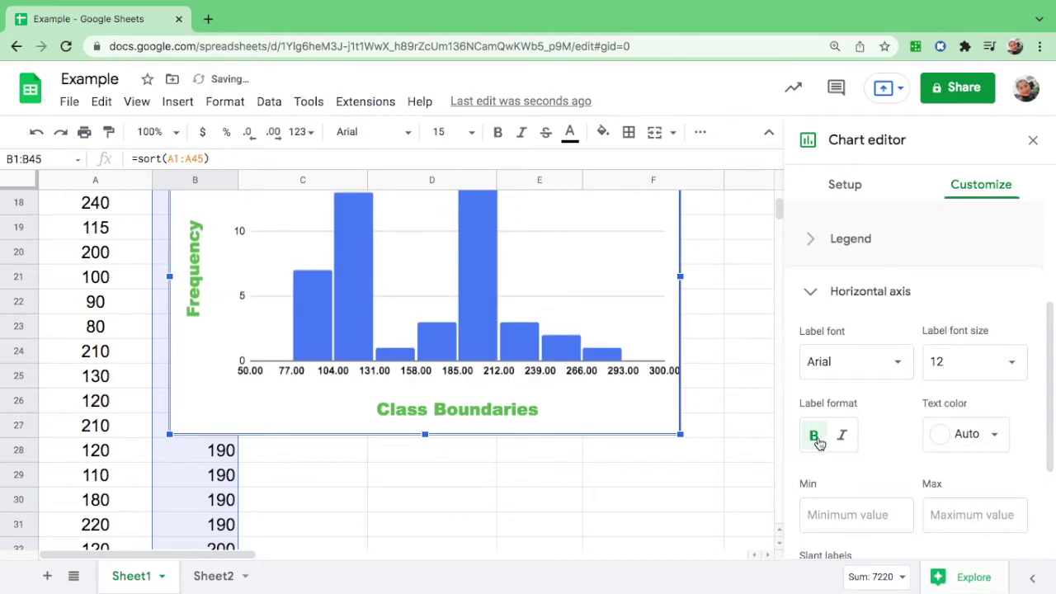
pyautogui.click(981, 439)
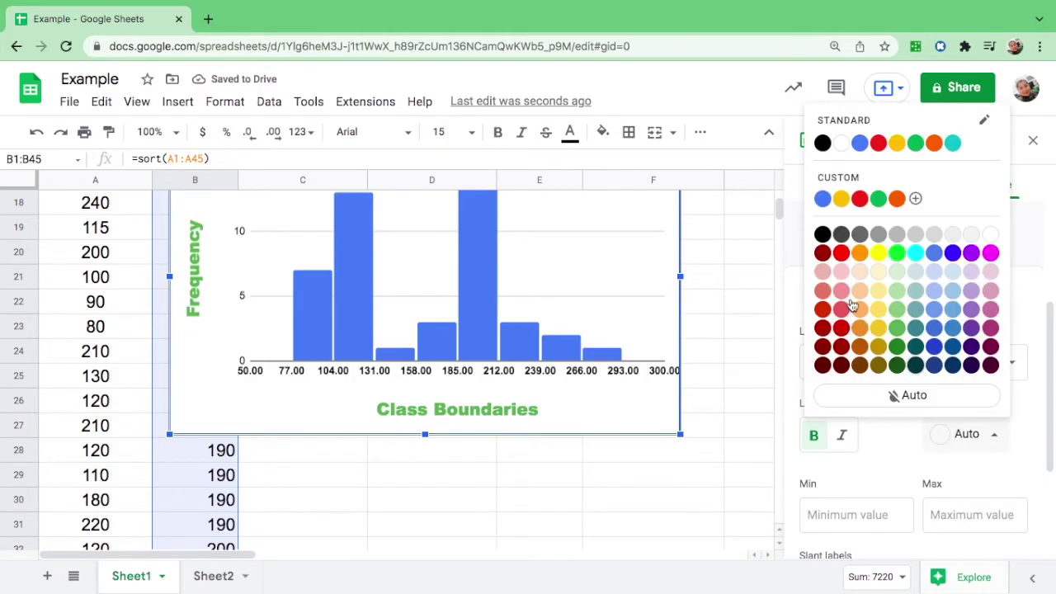
pyautogui.click(824, 255)
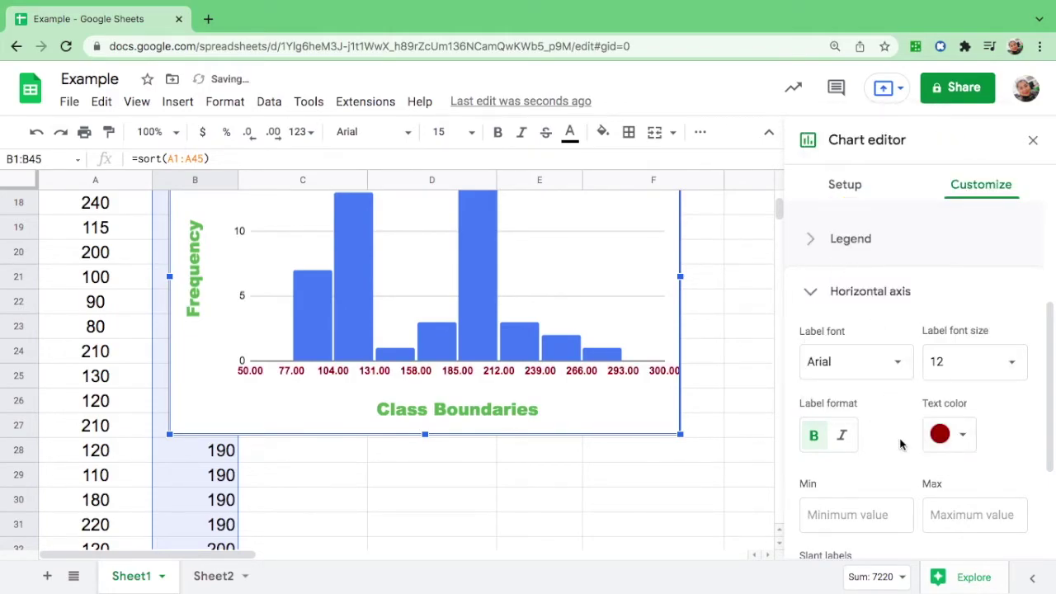
# Step: Set the horizontal axis minimum to 79.5 and maximum to 295.5, matching the table's first lower and last upper class boundaries
pyautogui.scroll(-1, 900, 443)
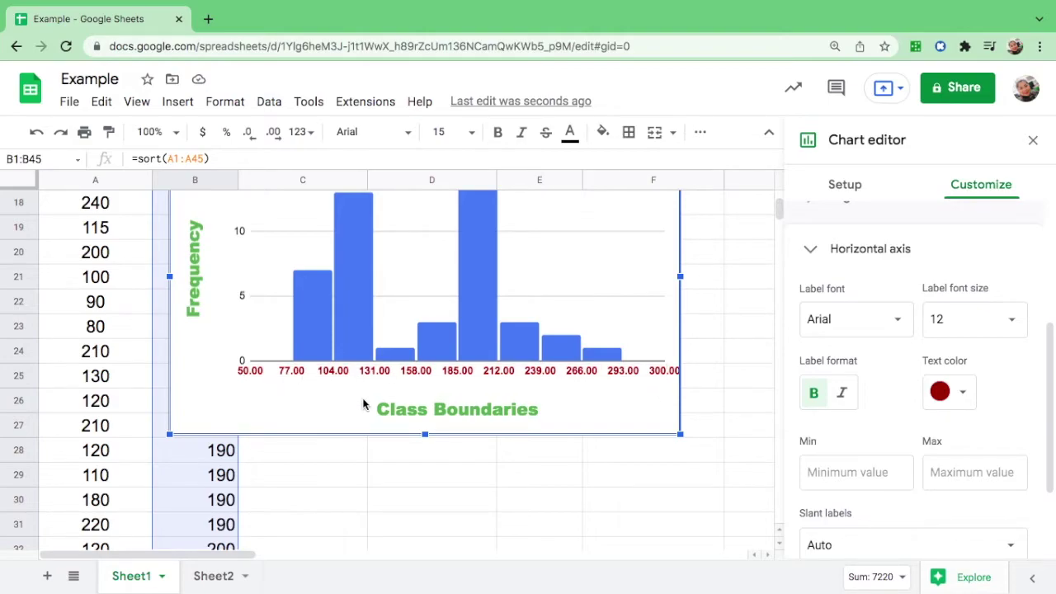
pyautogui.scroll(5, 363, 405)
pyautogui.scroll(4, 363, 404)
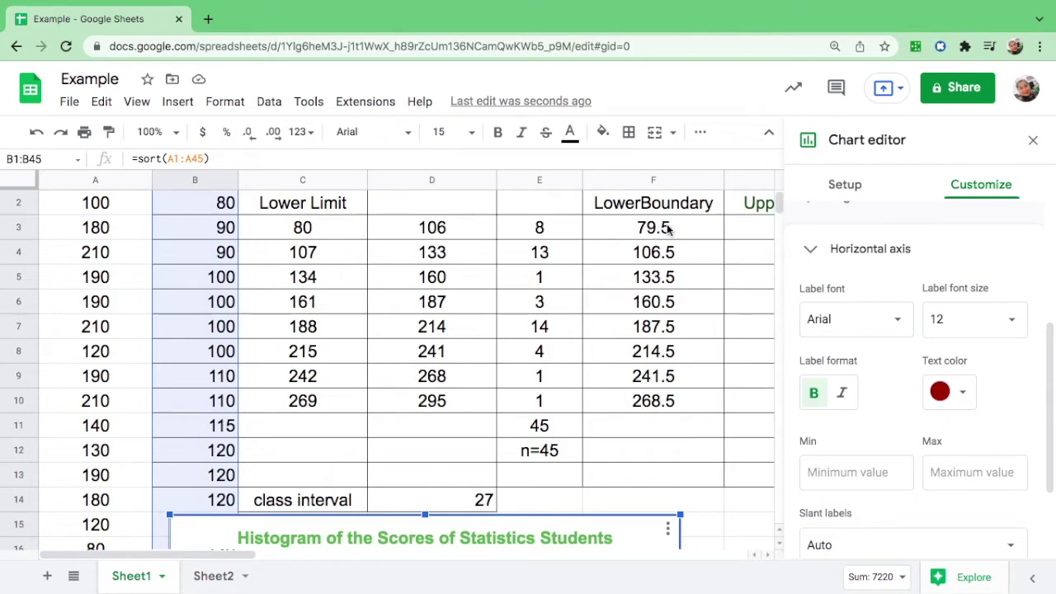
pyautogui.hscroll(2, 551, 376)
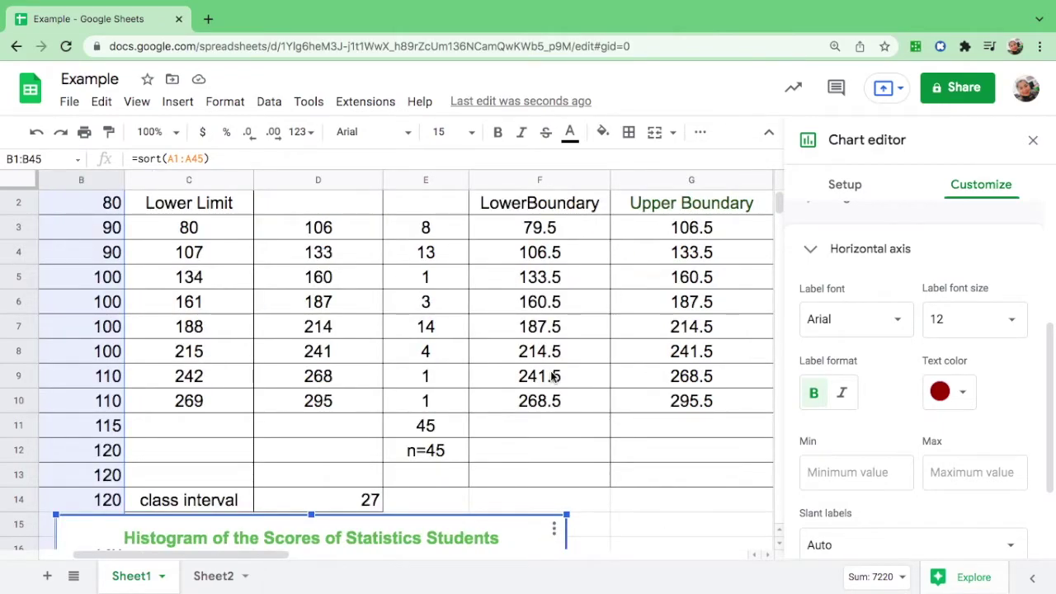
pyautogui.hscroll(-2, 551, 376)
pyautogui.scroll(-8, 551, 376)
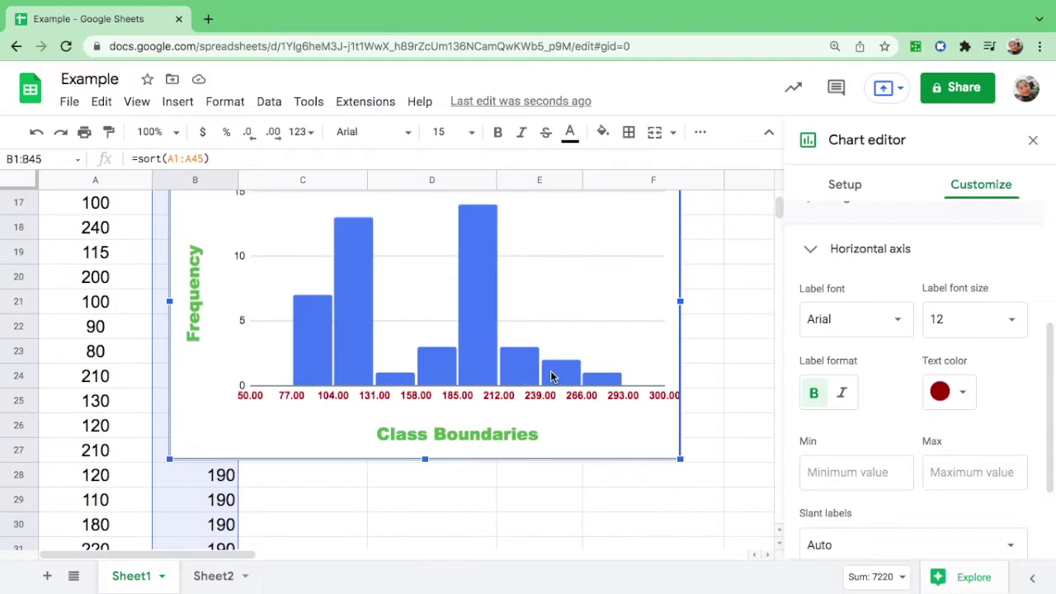
pyautogui.click(833, 474)
pyautogui.click(828, 511)
pyautogui.click(963, 471)
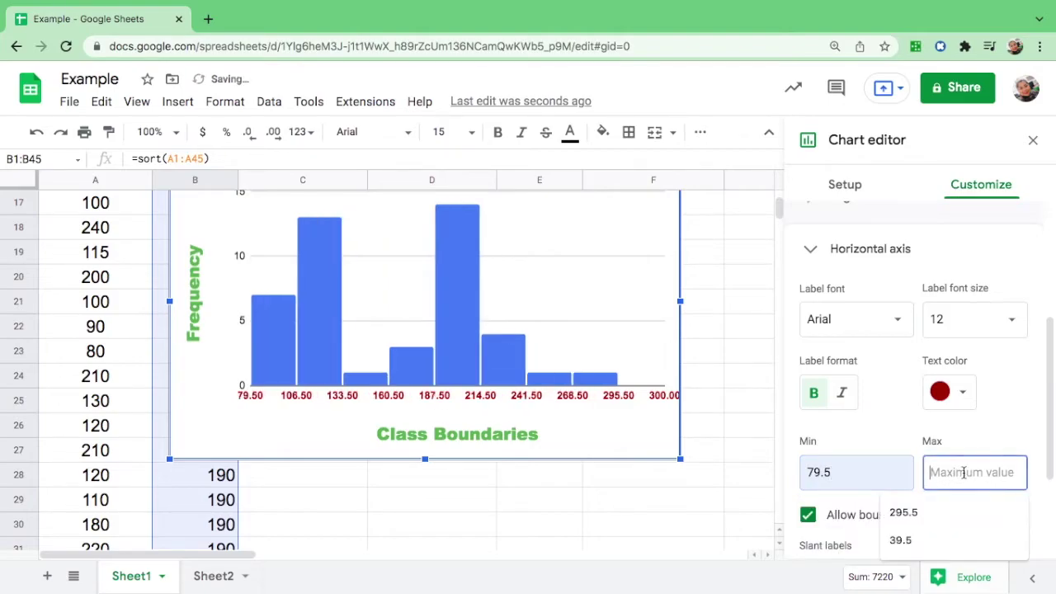
pyautogui.click(932, 512)
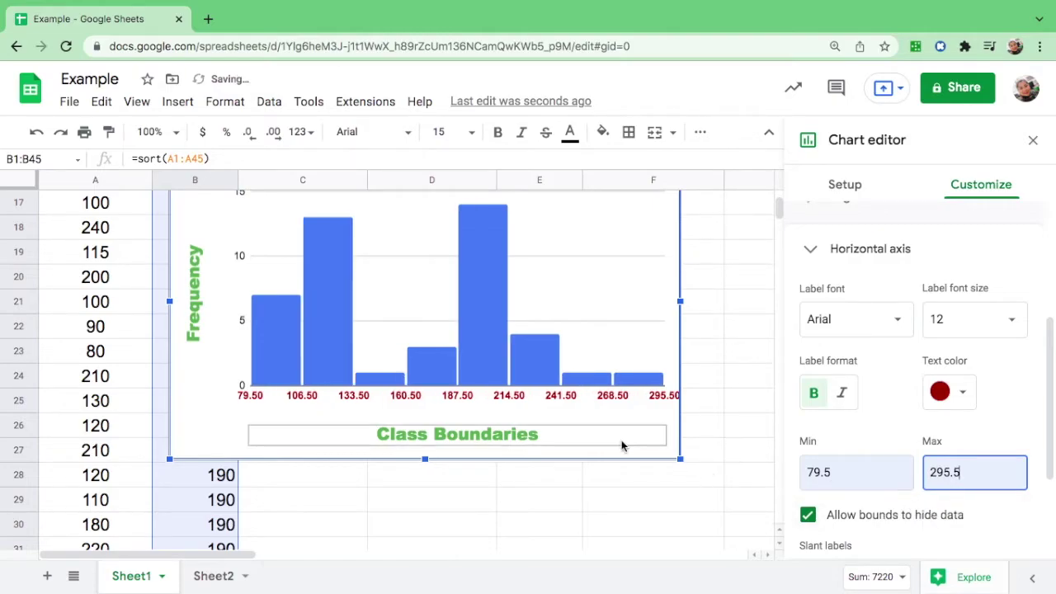
pyautogui.scroll(1, 576, 378)
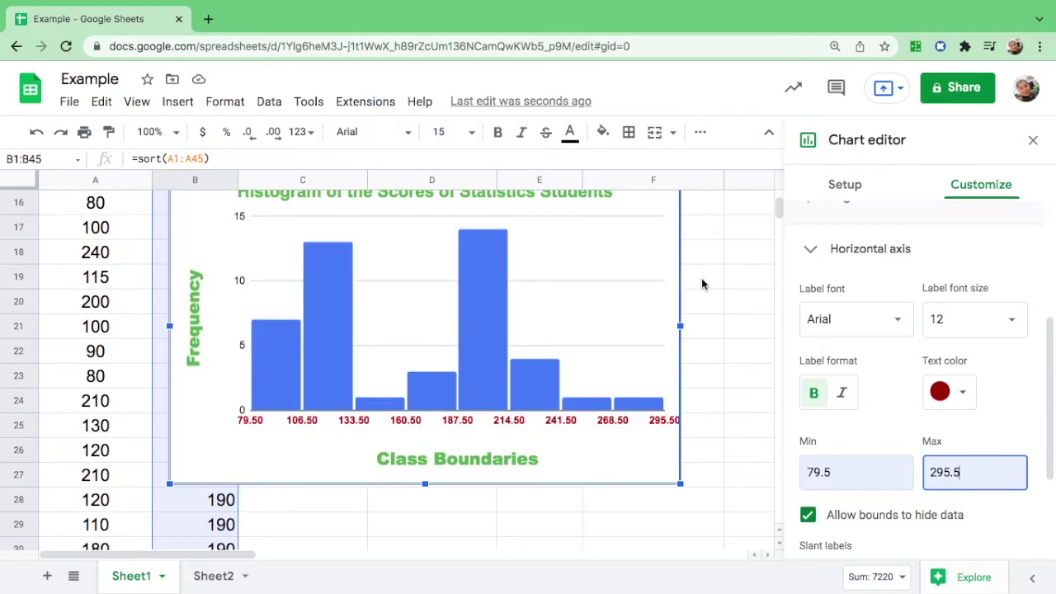
pyautogui.click(810, 253)
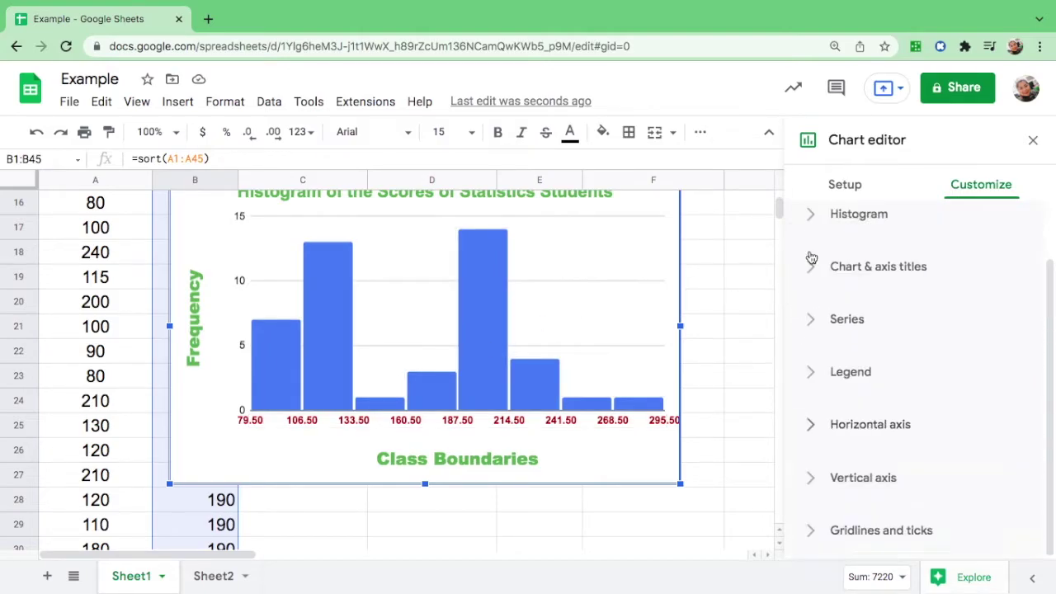
# Step: Set the vertical axis minimum to 0 and maximum to 16
pyautogui.scroll(1, 721, 333)
pyautogui.scroll(1, 720, 333)
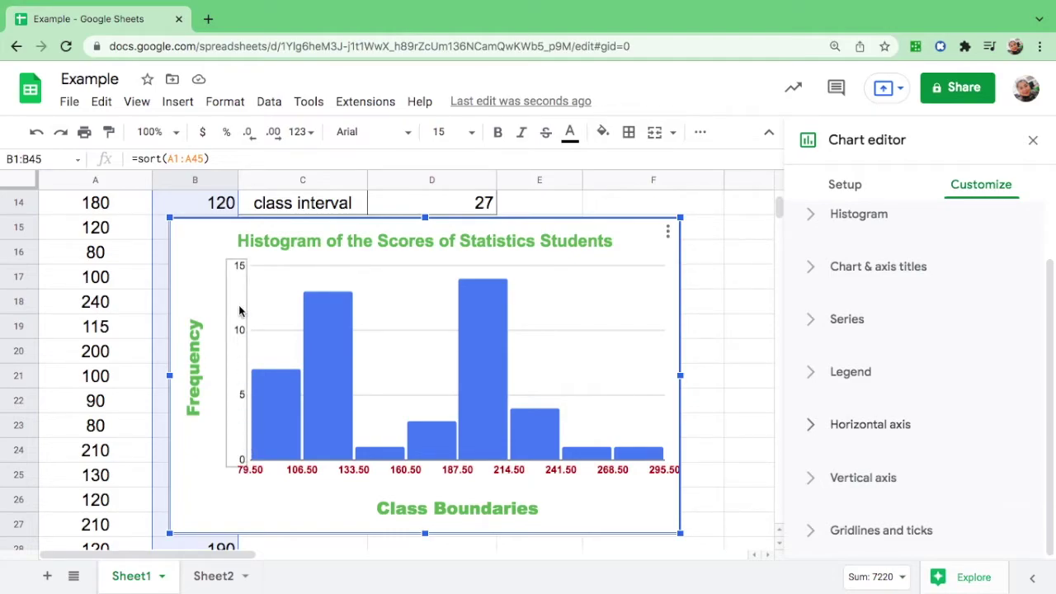
pyautogui.click(879, 480)
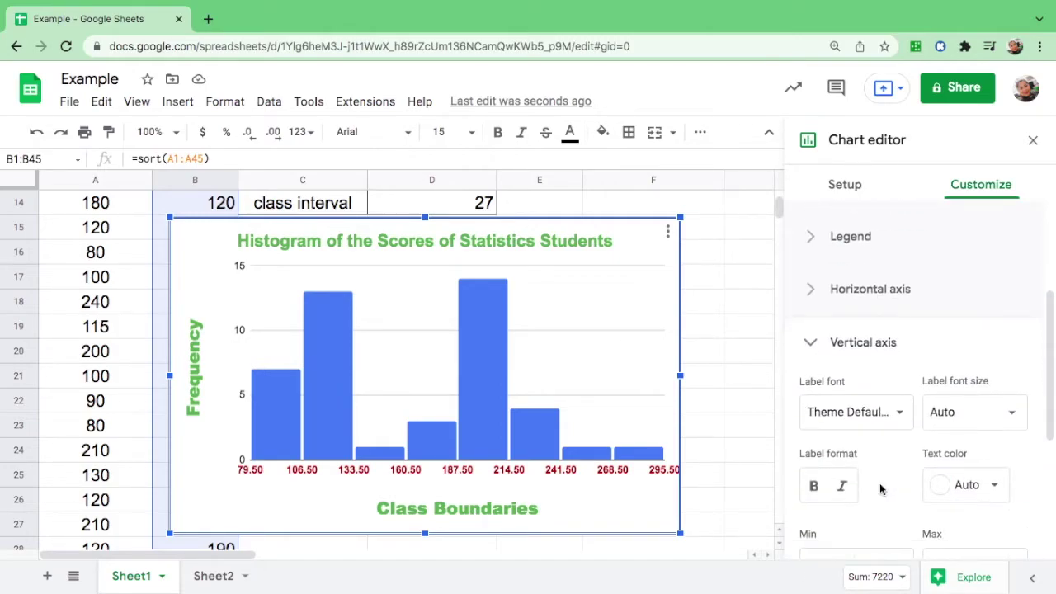
pyautogui.click(851, 465)
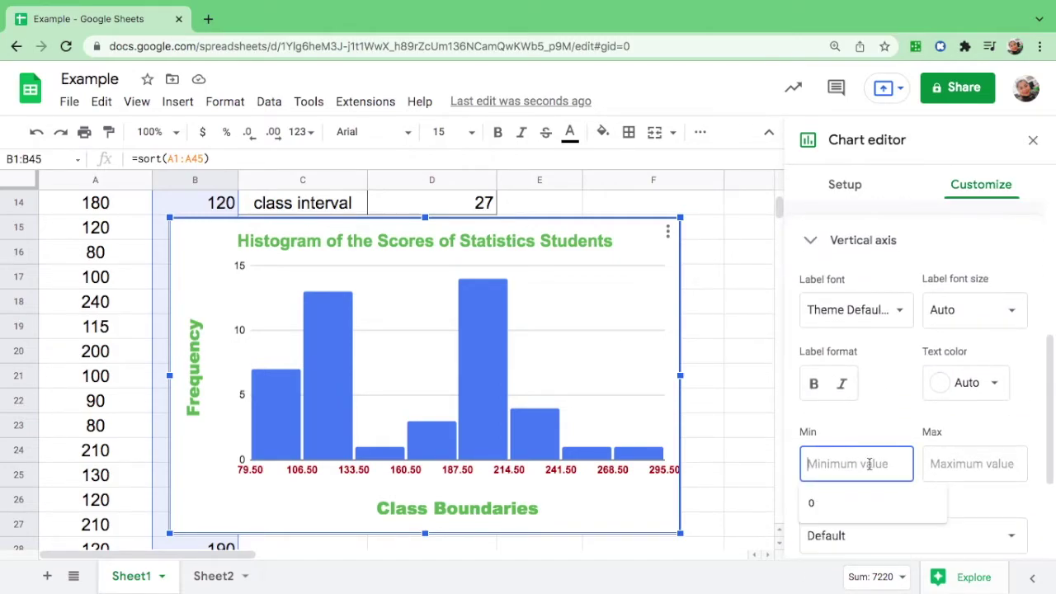
pyautogui.click(842, 499)
pyautogui.click(944, 464)
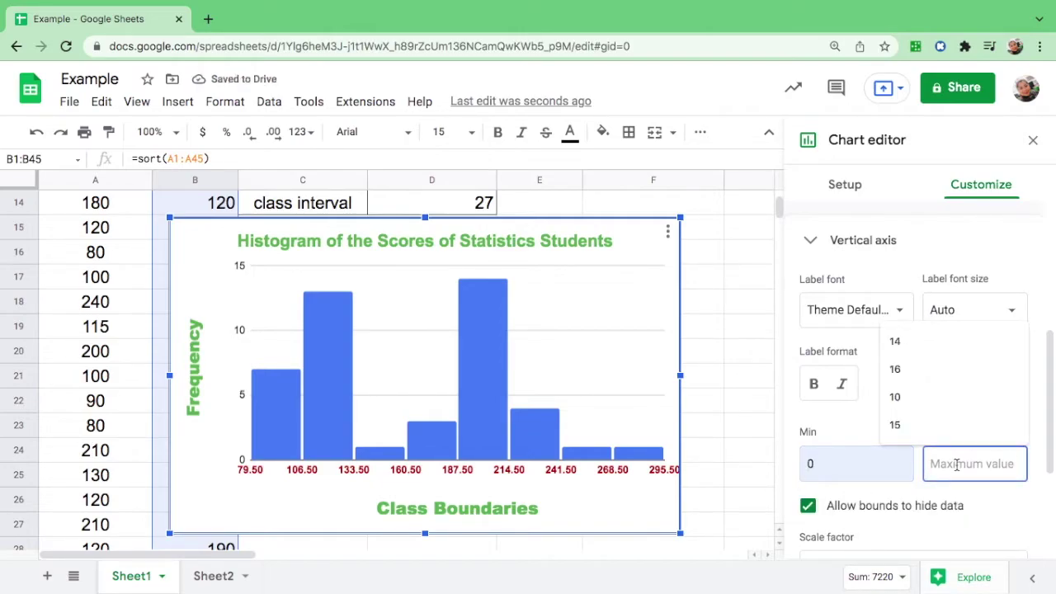
pyautogui.write('16')
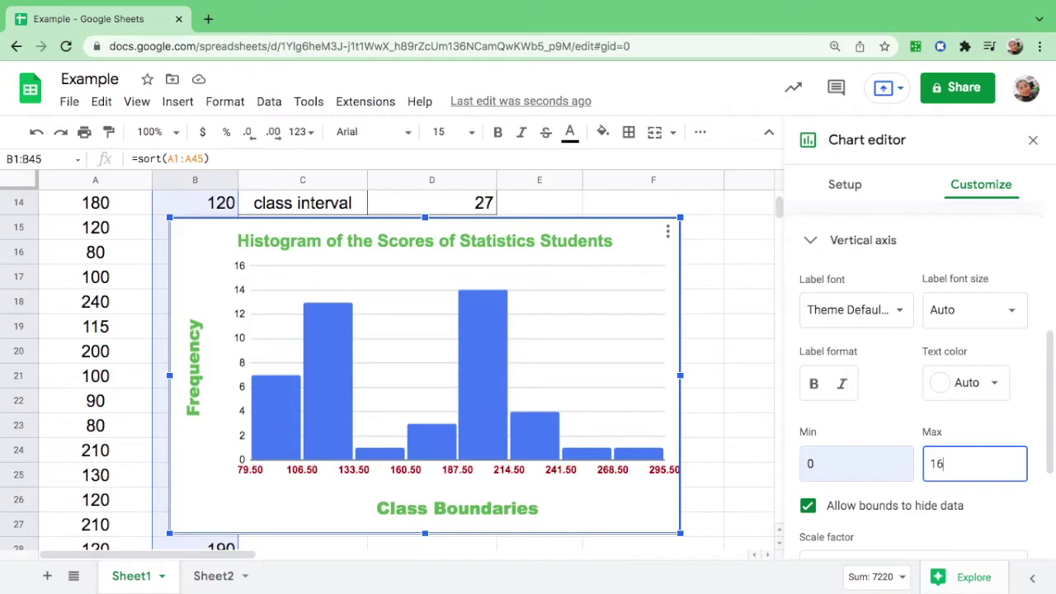
pyautogui.click(507, 371)
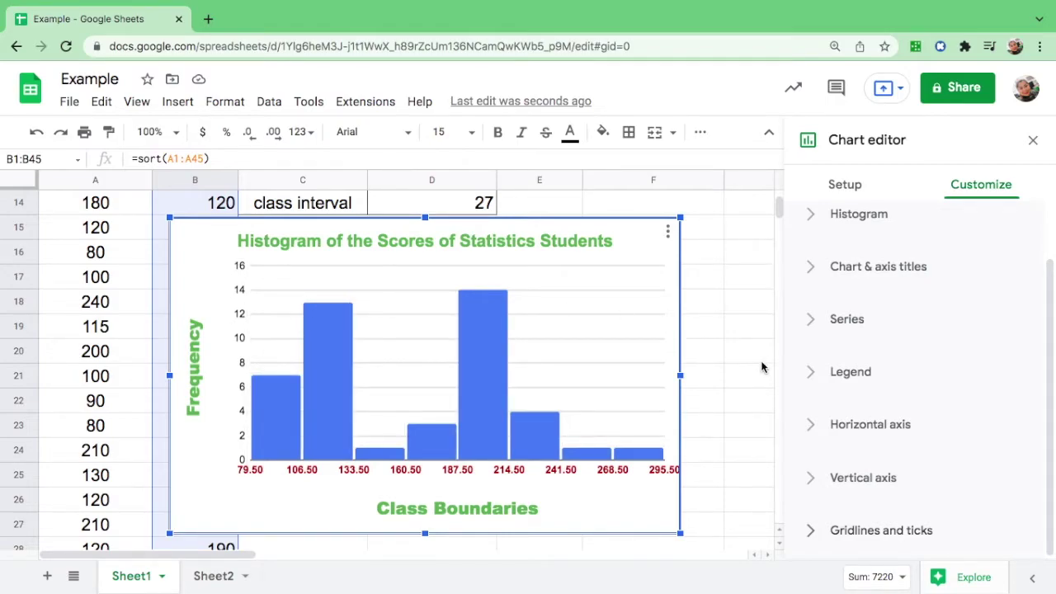
# Step: Try the vertical axis's major gridlines hidden and in cyan, and colour them yellow
pyautogui.click(861, 540)
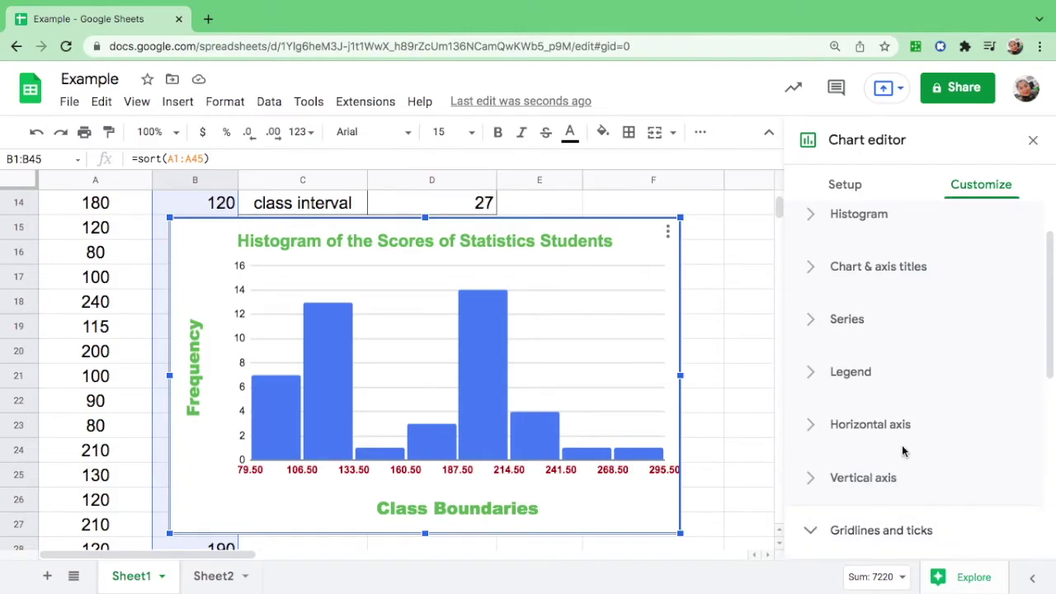
pyautogui.scroll(-3, 903, 448)
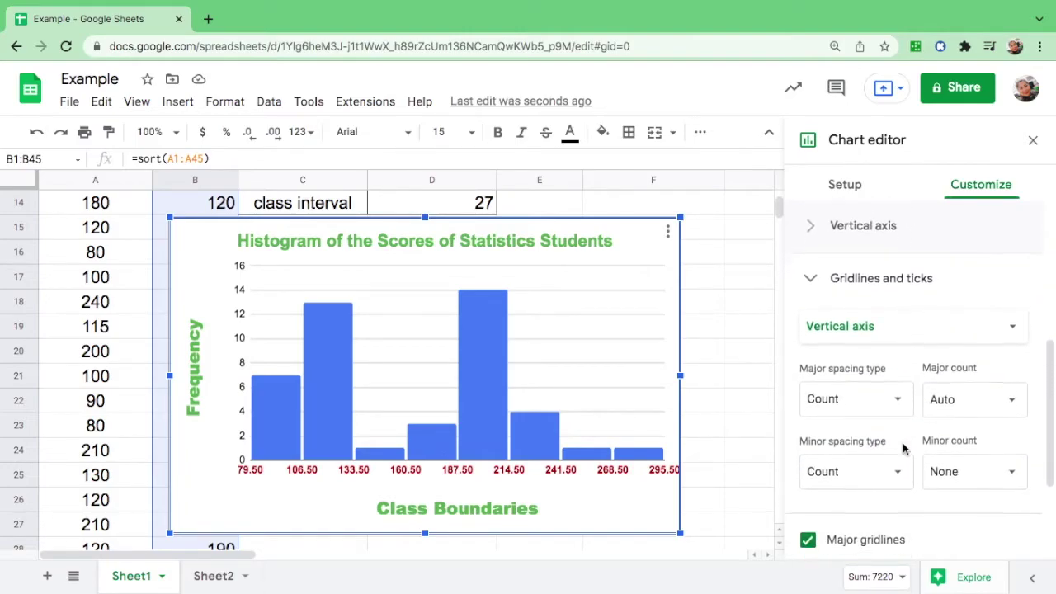
pyautogui.scroll(-1, 903, 448)
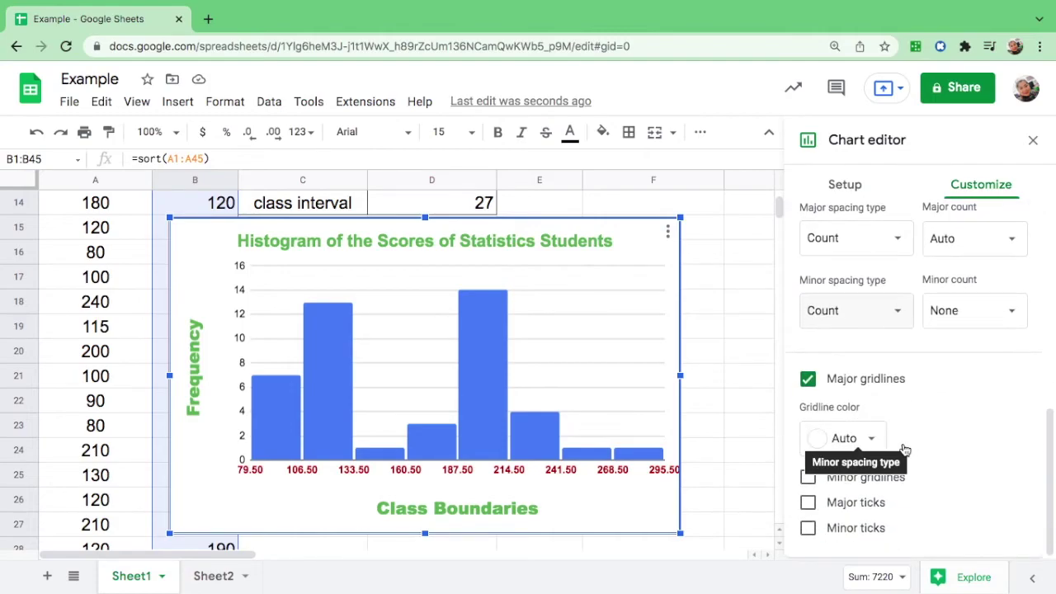
pyautogui.click(809, 380)
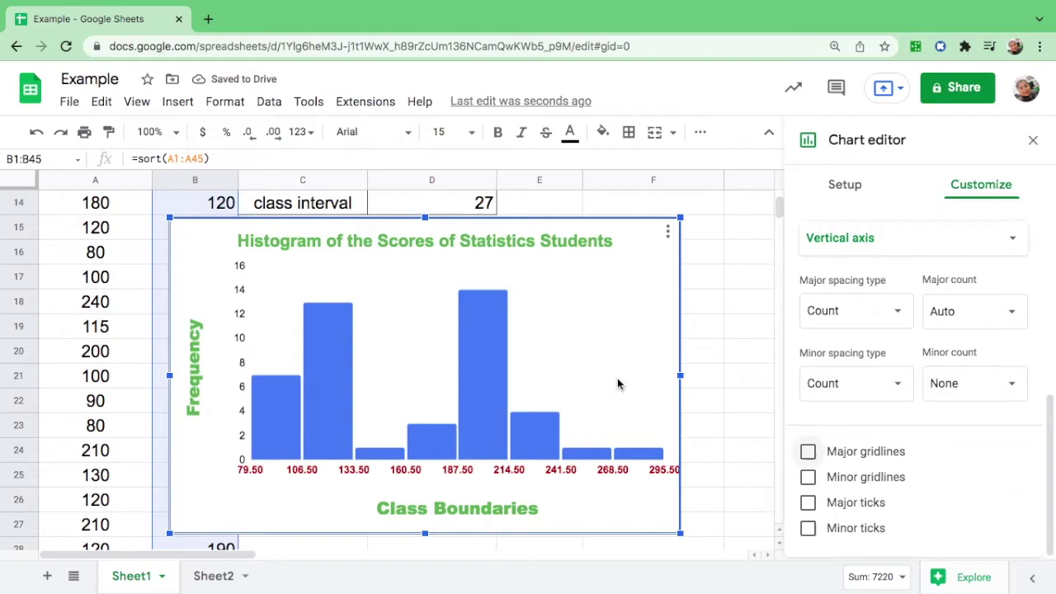
pyautogui.click(807, 452)
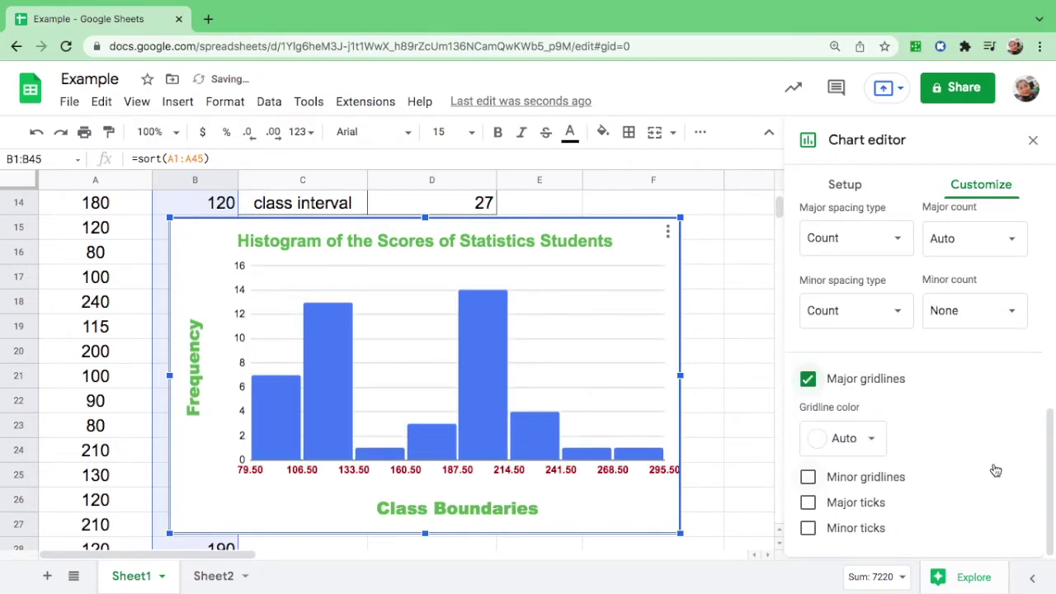
pyautogui.click(871, 440)
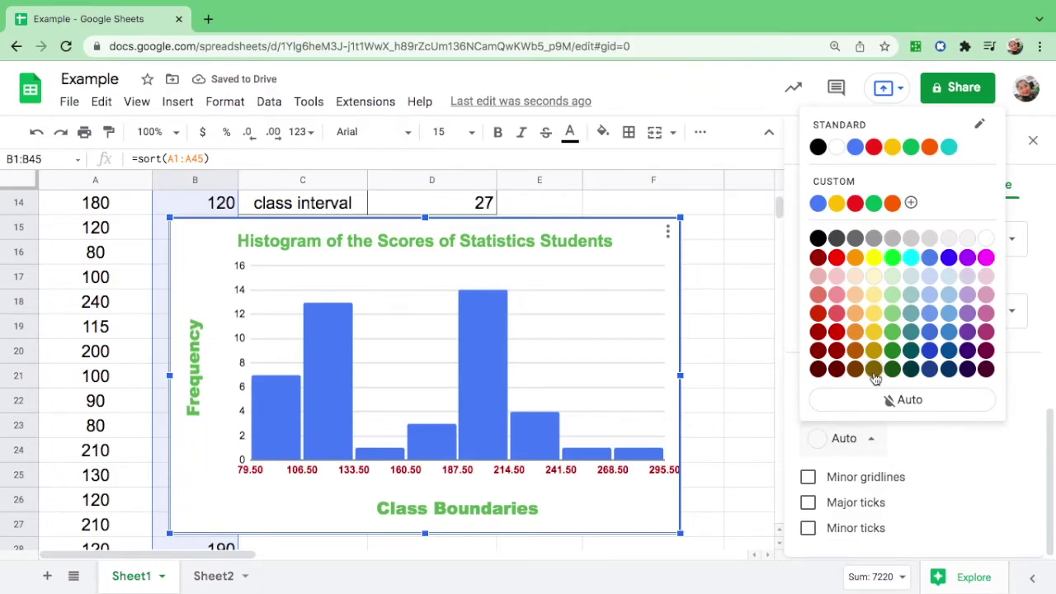
pyautogui.click(911, 258)
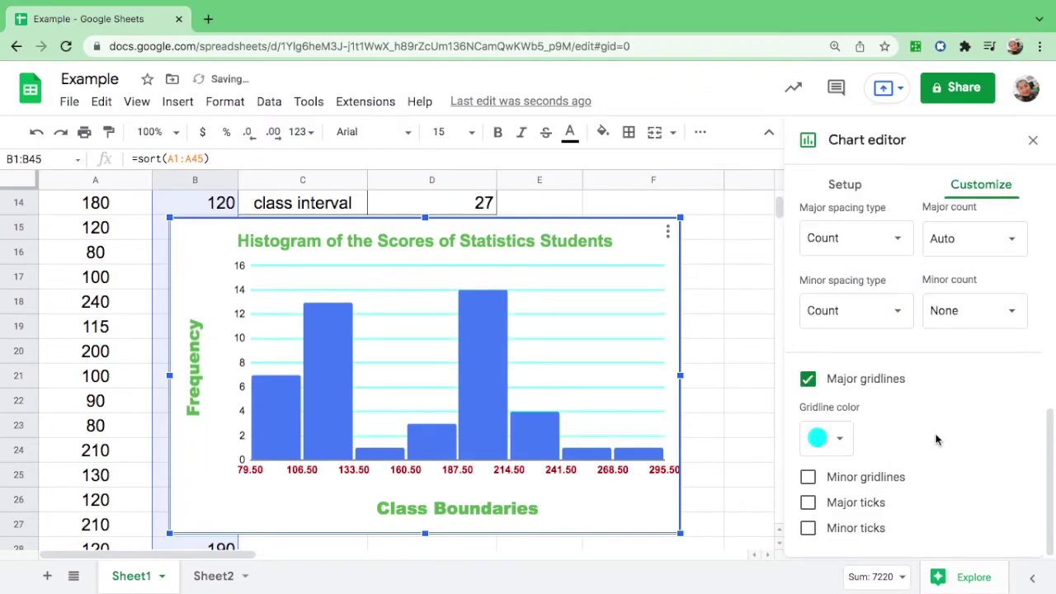
pyautogui.click(840, 443)
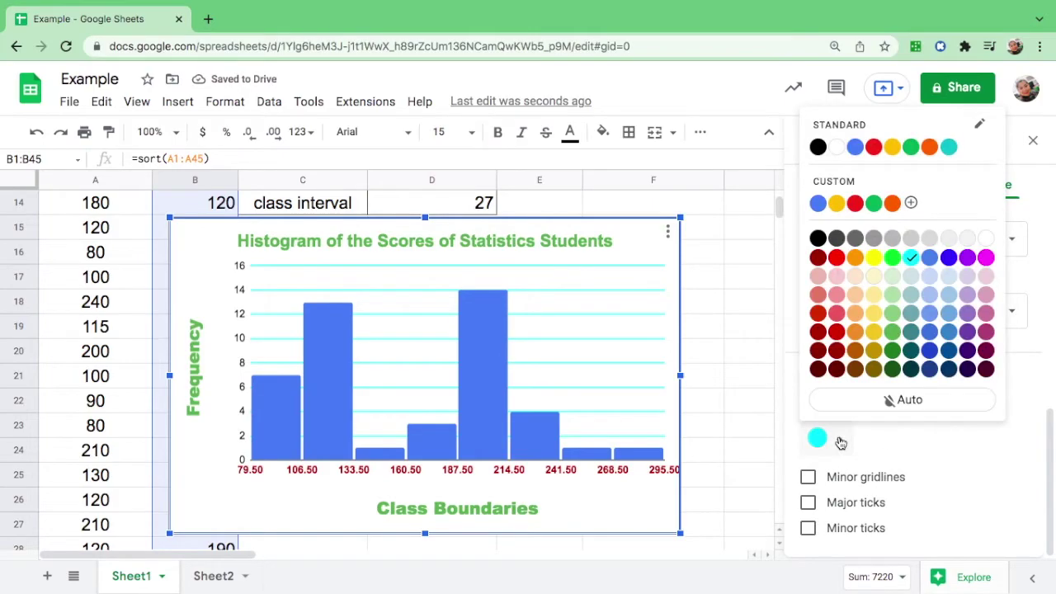
pyautogui.click(874, 261)
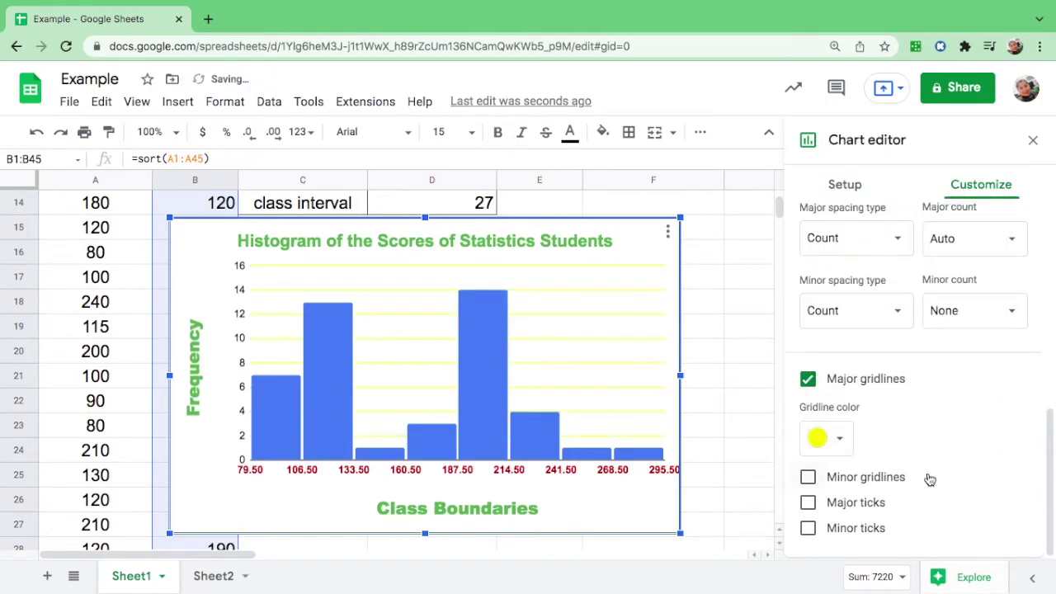
# Step: Turn on minor gridlines and major ticks for the vertical axis
pyautogui.click(808, 477)
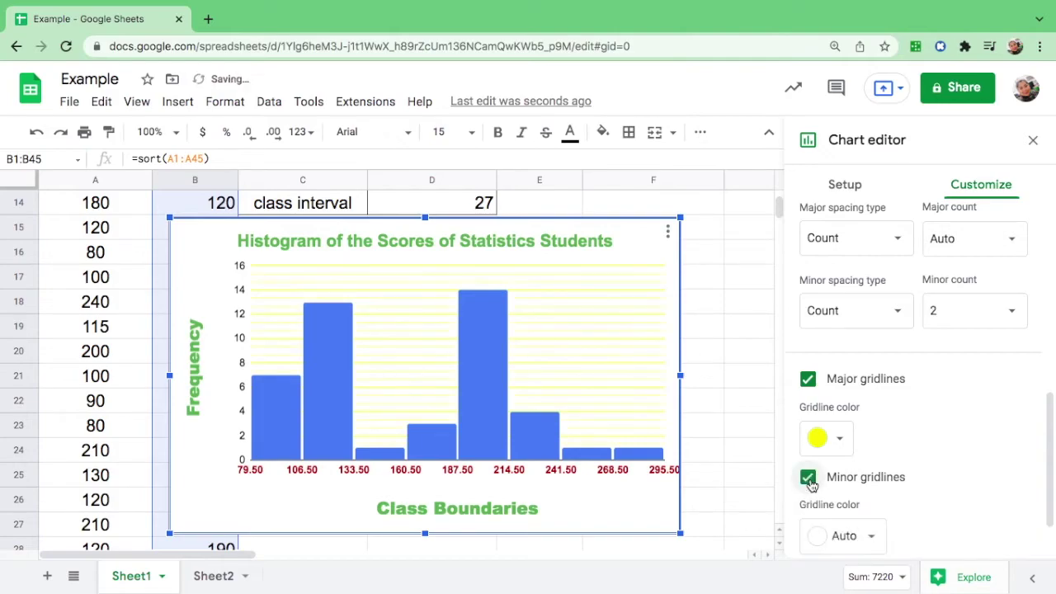
pyautogui.scroll(-2, 945, 340)
pyautogui.click(808, 502)
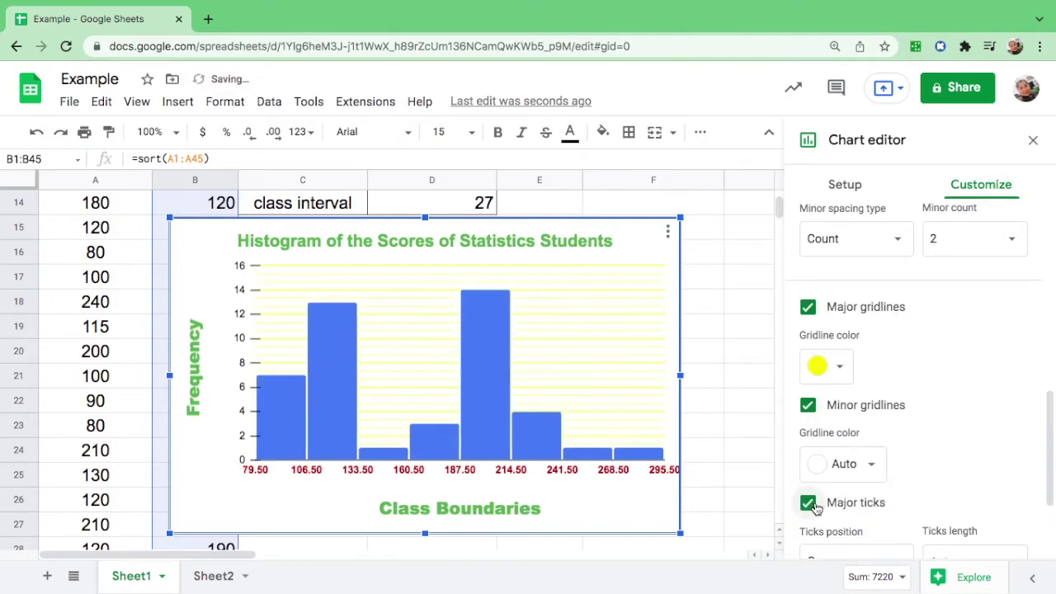
pyautogui.scroll(-2, 1021, 374)
pyautogui.scroll(-1, 926, 442)
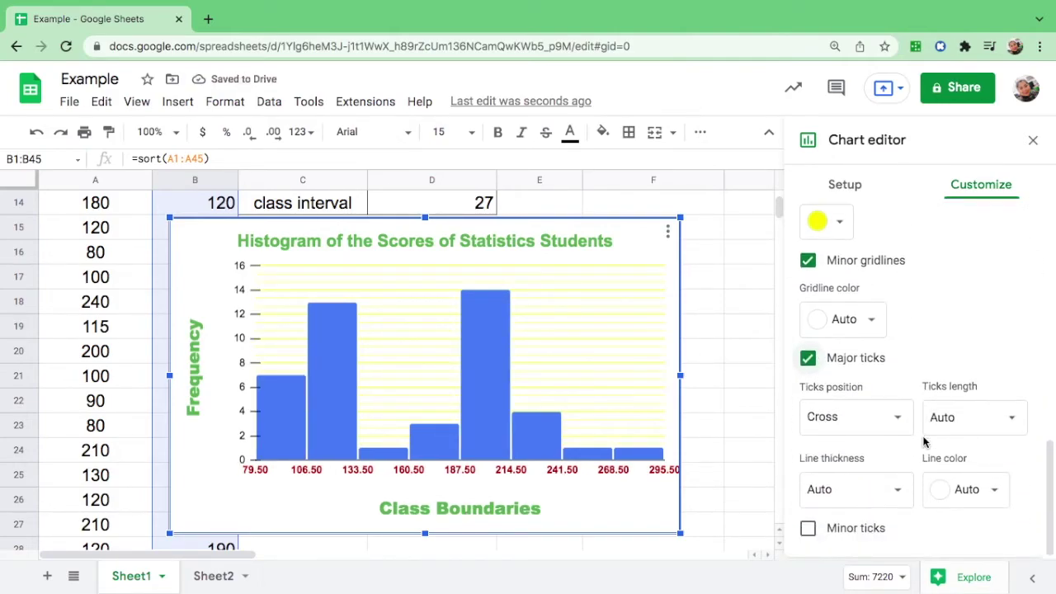
# Step: Turn on minor ticks for the vertical axis and fill the histogram bars with red
pyautogui.click(808, 530)
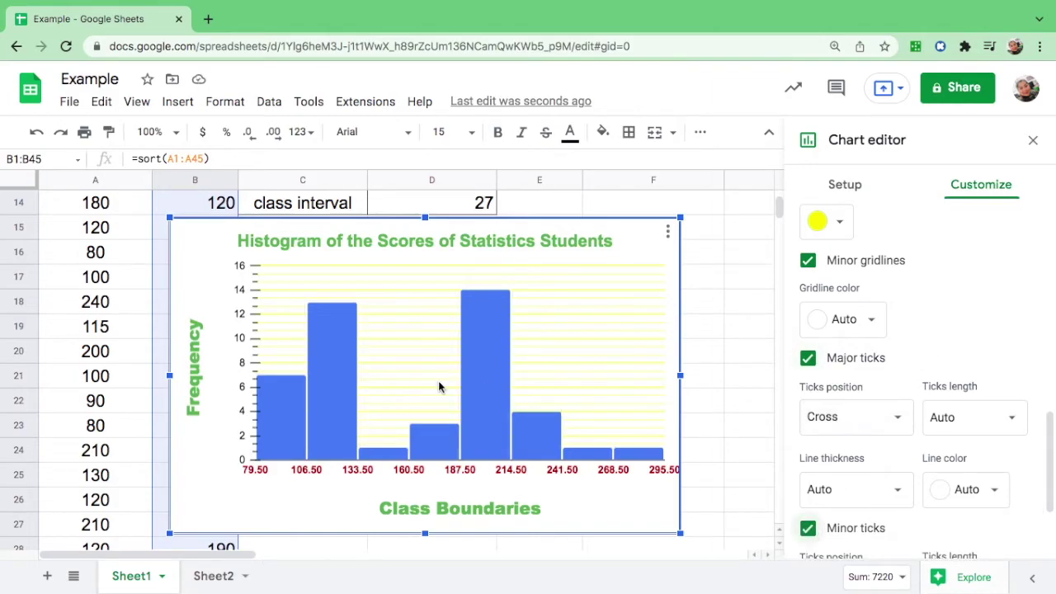
pyautogui.click(493, 383)
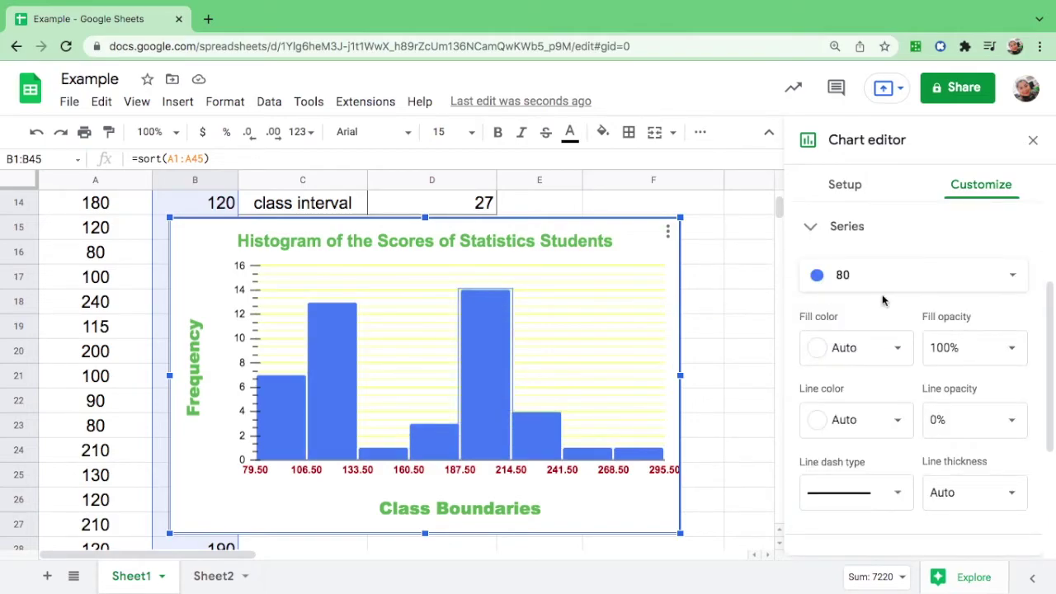
pyautogui.click(1004, 281)
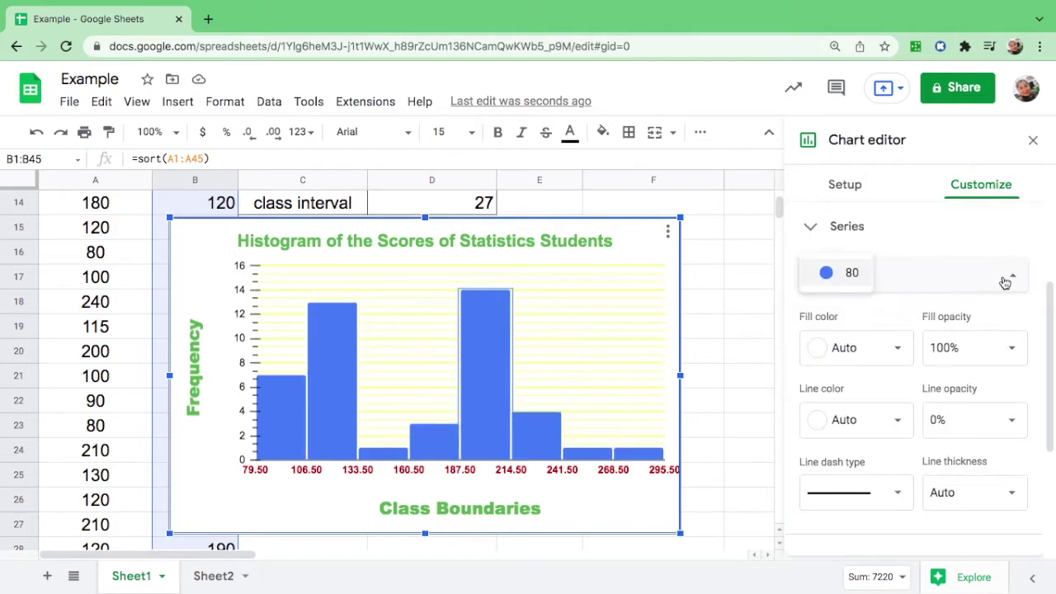
pyautogui.click(1005, 282)
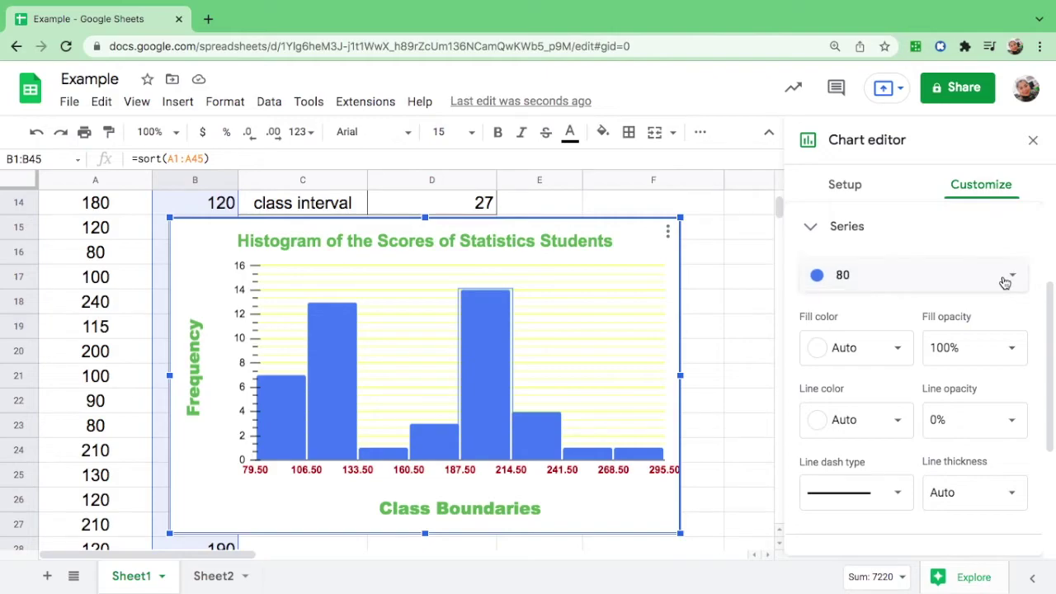
pyautogui.click(894, 347)
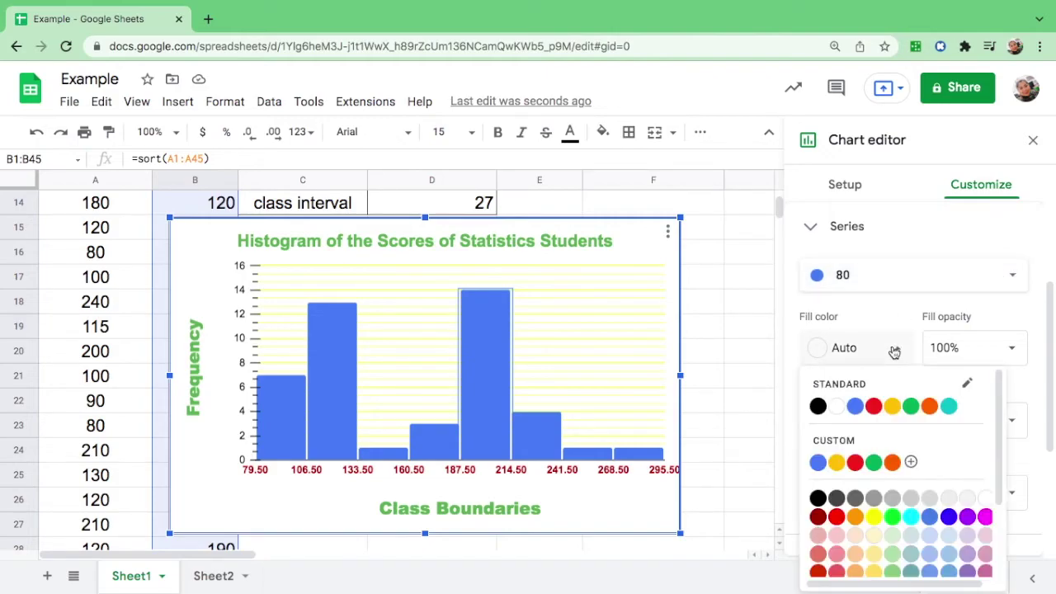
pyautogui.click(874, 406)
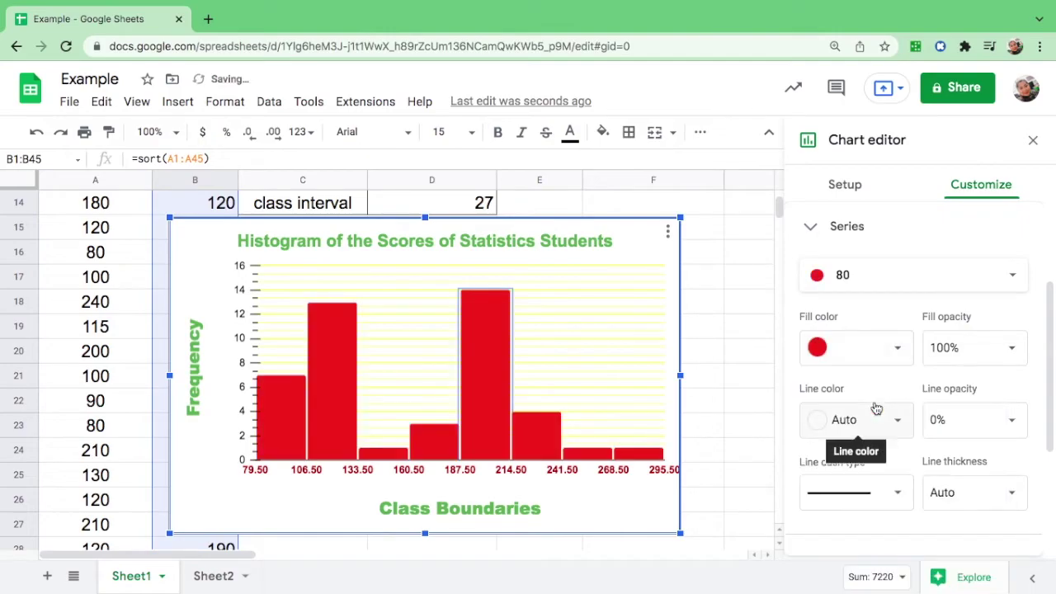
# Step: Try a very dark red and a magenta outline around the histogram bars
pyautogui.click(897, 421)
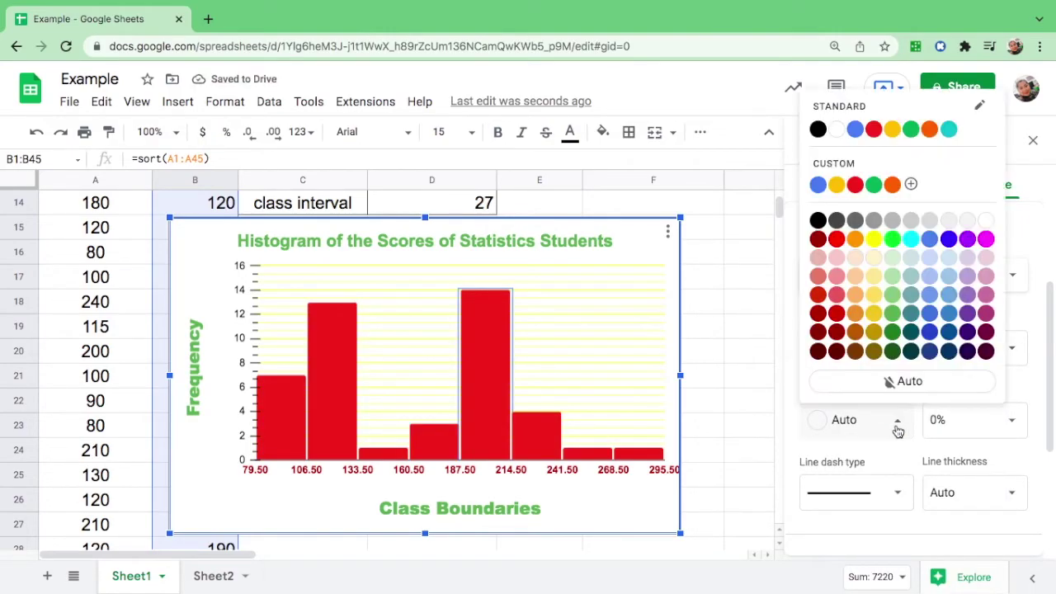
pyautogui.click(836, 351)
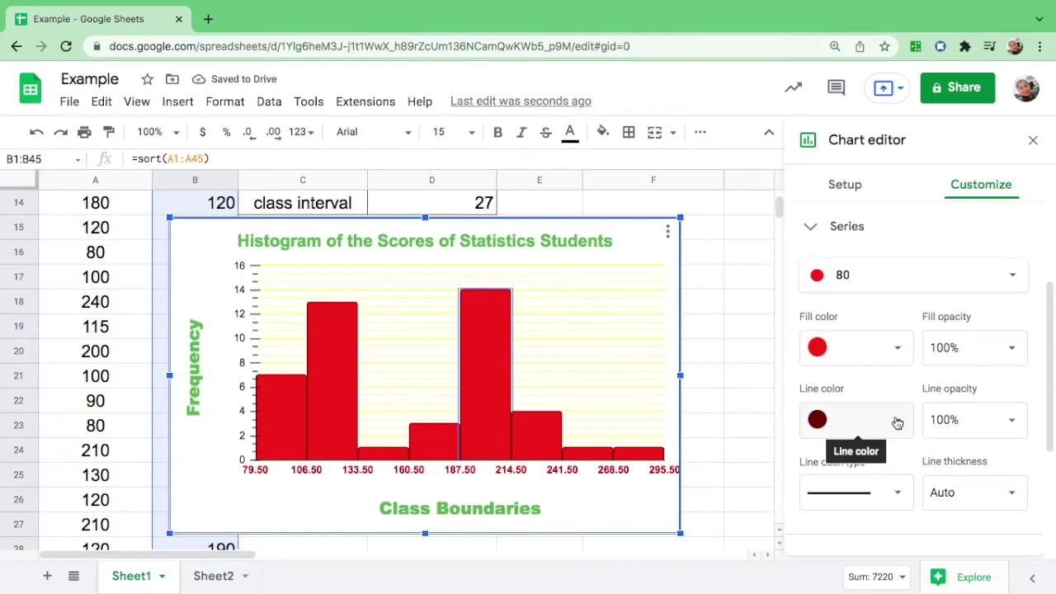
pyautogui.click(897, 422)
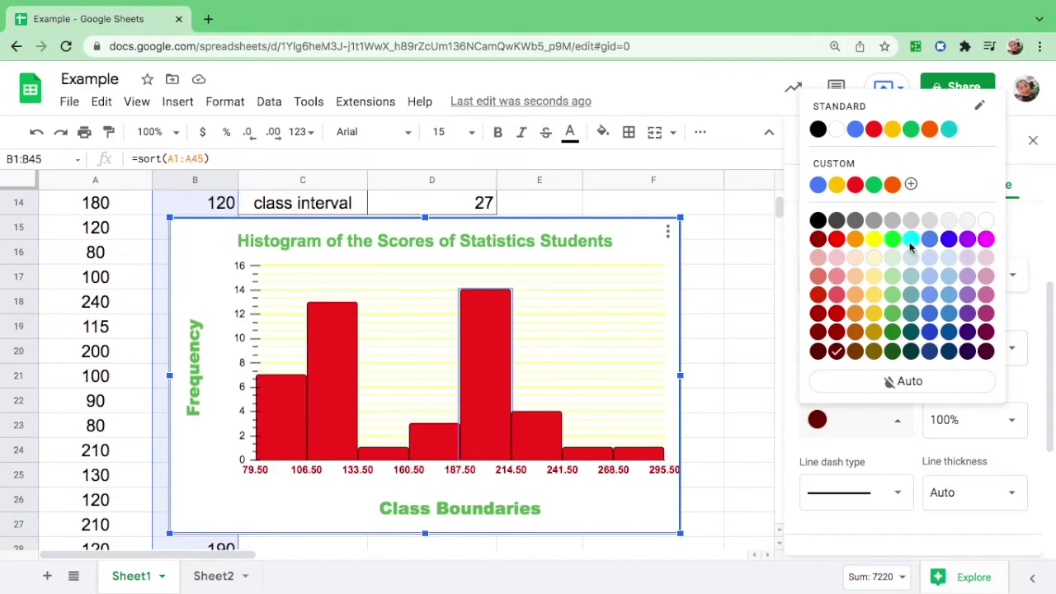
pyautogui.click(986, 240)
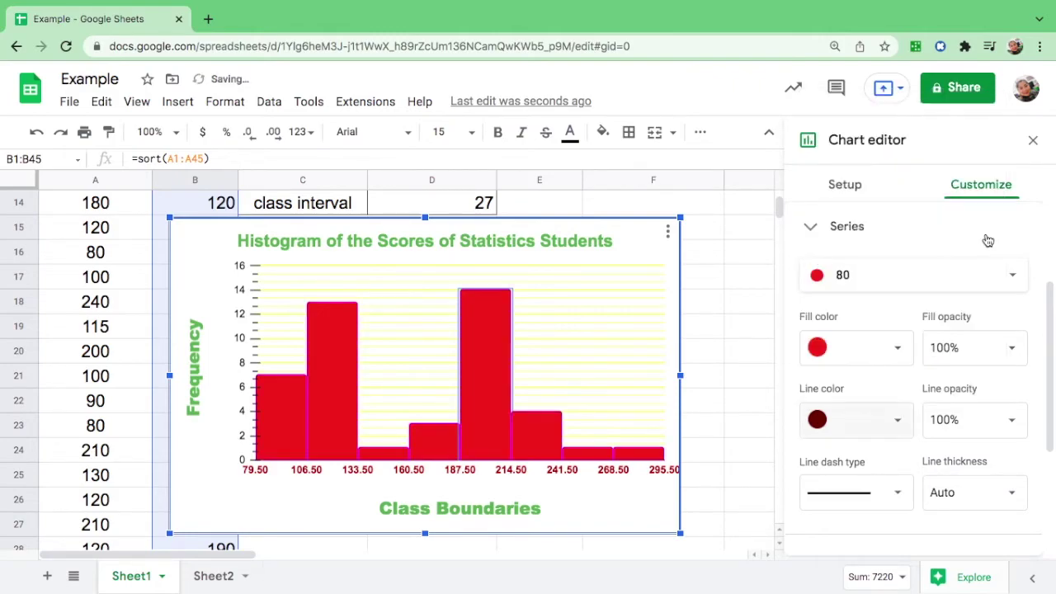
# Step: Try dark green as the bars' fill colour and set the fill to dark red
pyautogui.click(879, 353)
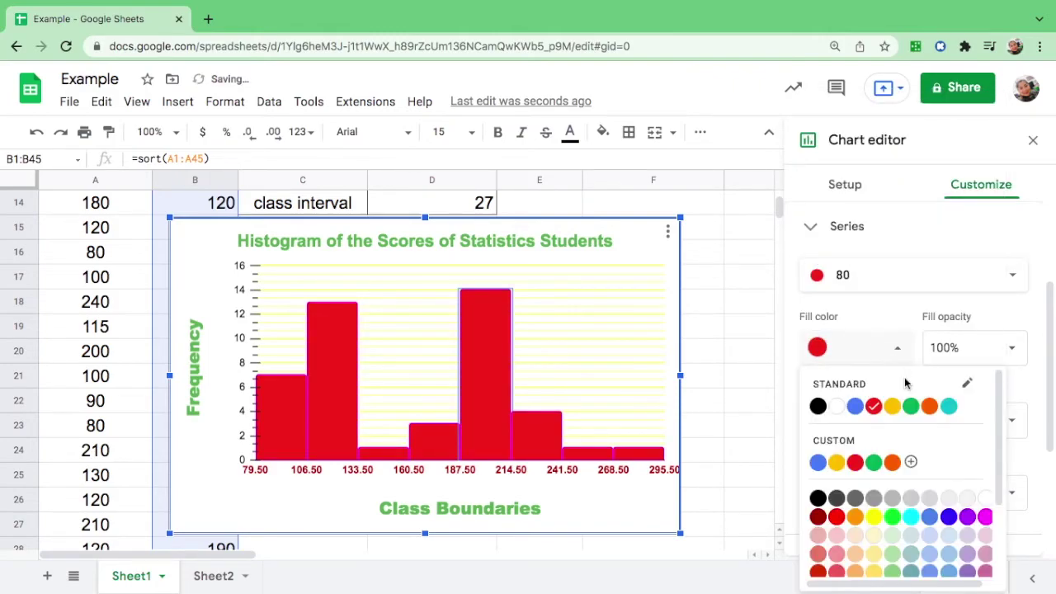
pyautogui.scroll(-1, 916, 533)
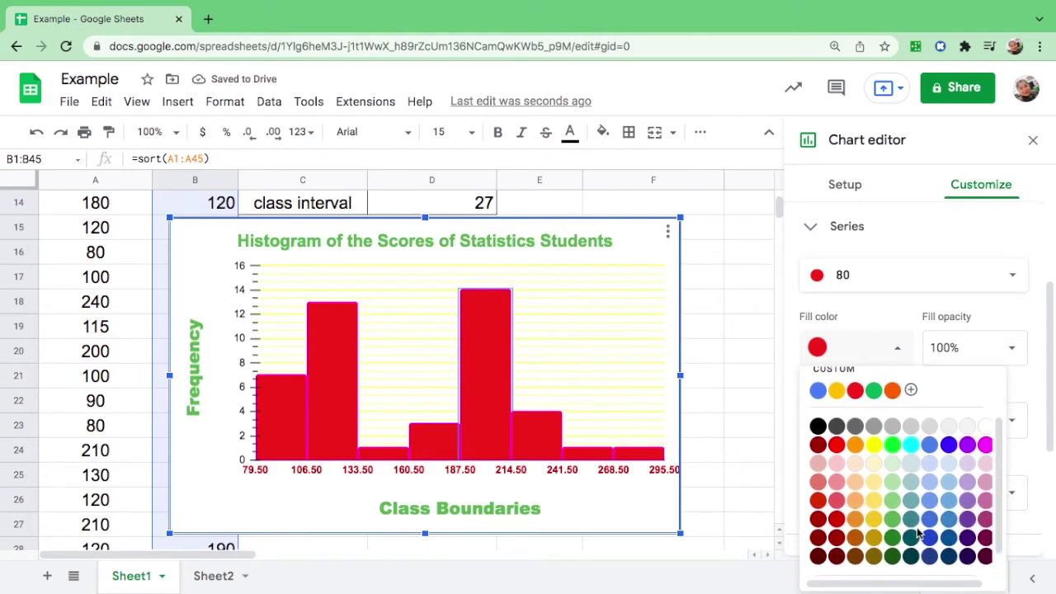
pyautogui.click(892, 556)
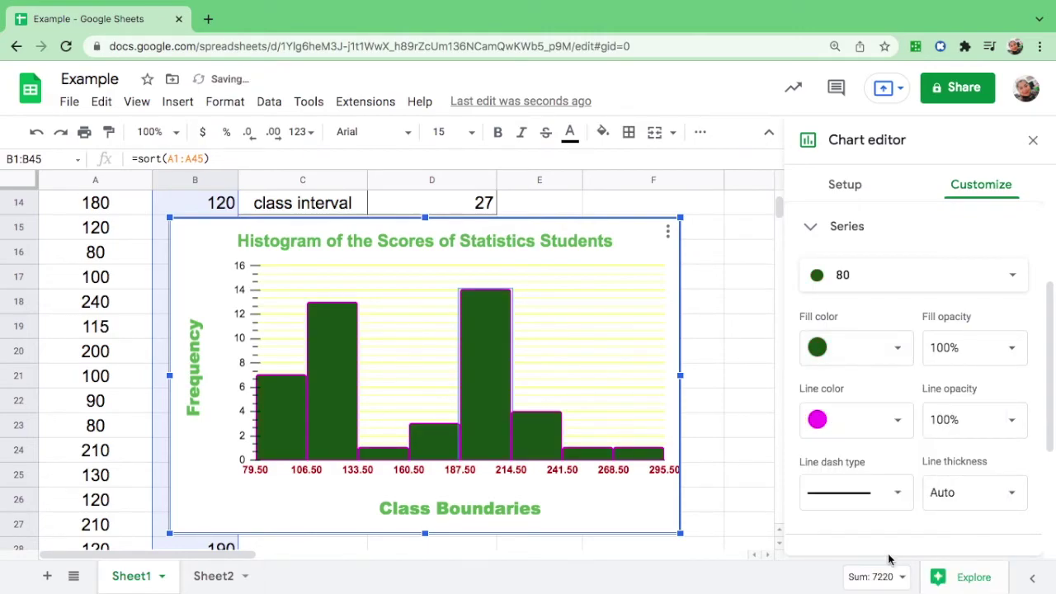
pyautogui.click(893, 353)
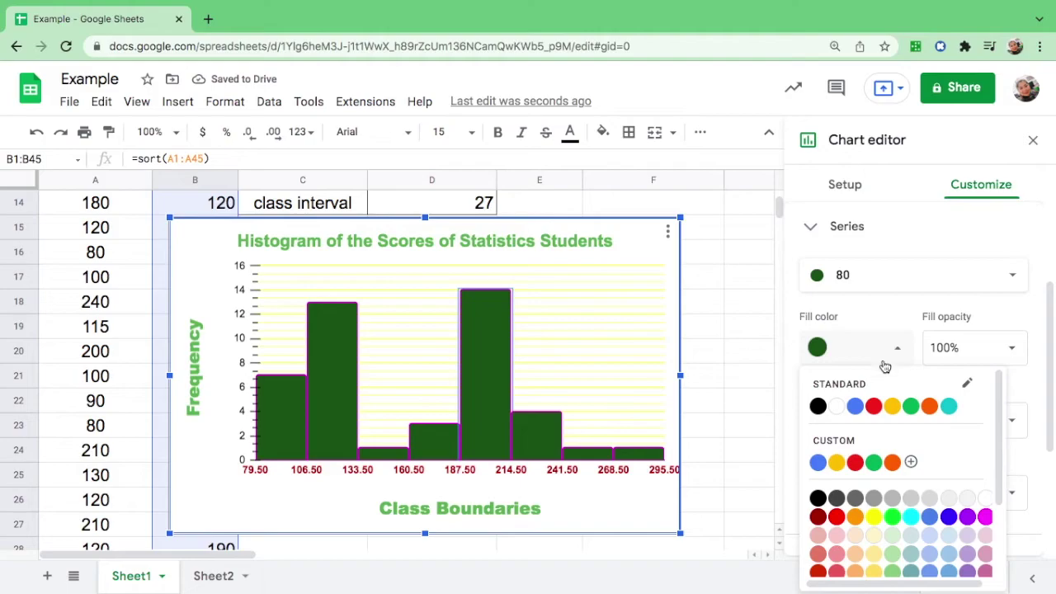
pyautogui.click(817, 517)
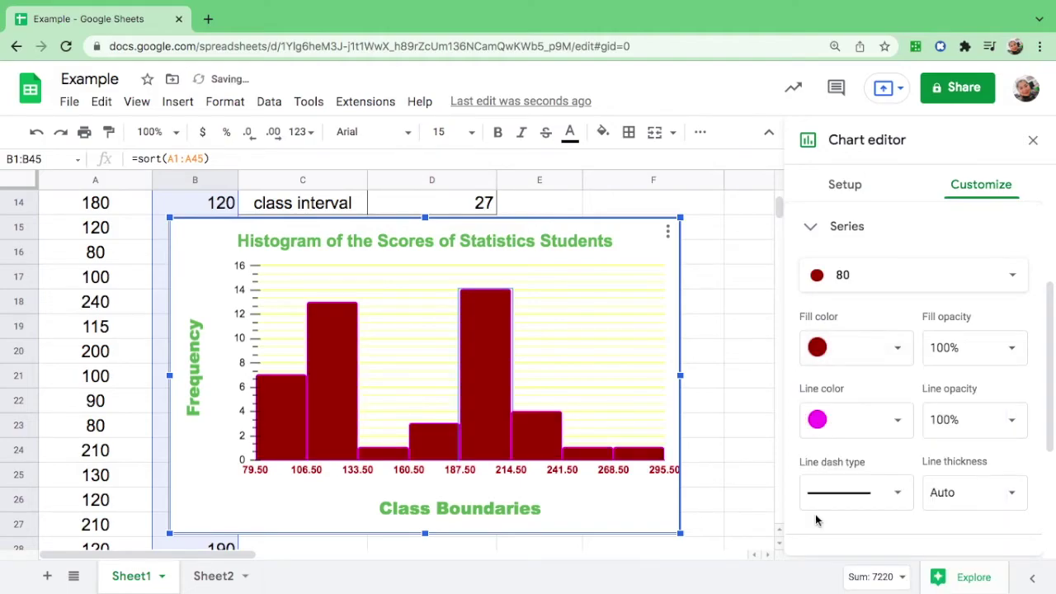
# Step: Try a red outline on the bars, set the outline colour to orange and check the line opacity choices
pyautogui.click(895, 430)
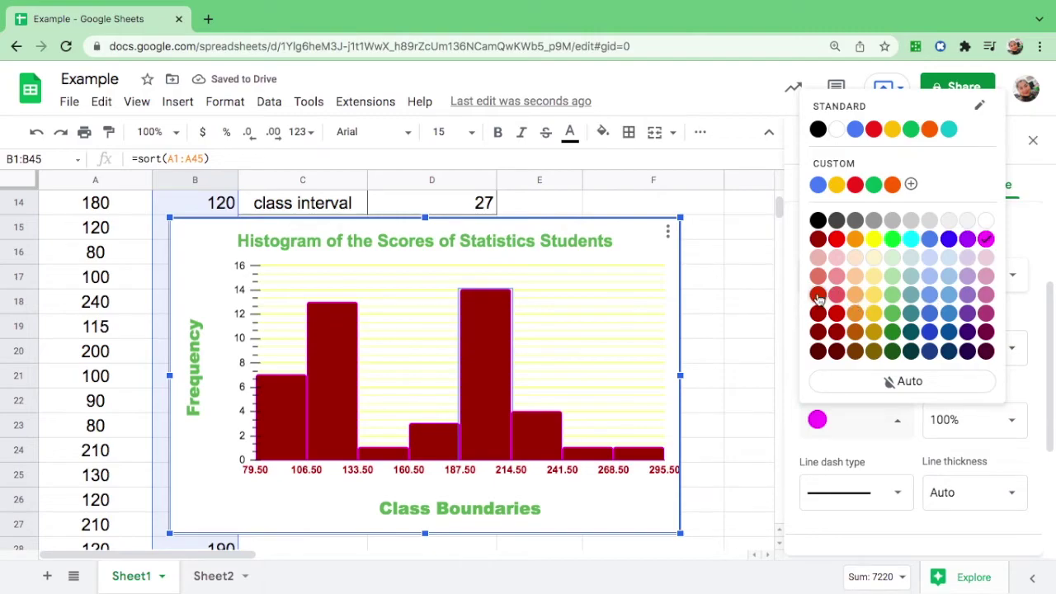
pyautogui.click(817, 294)
pyautogui.click(865, 423)
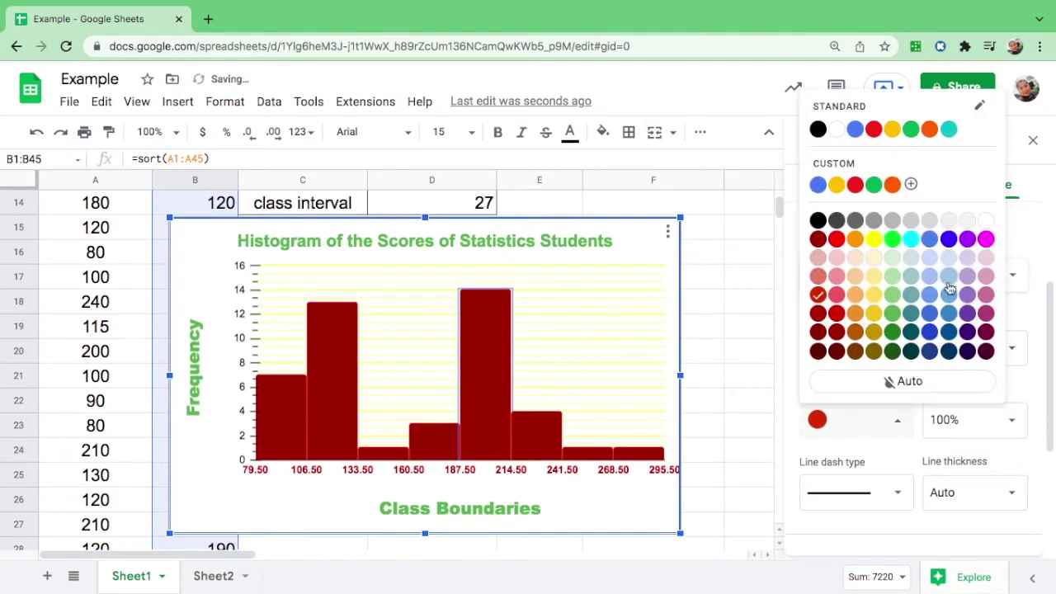
pyautogui.click(855, 241)
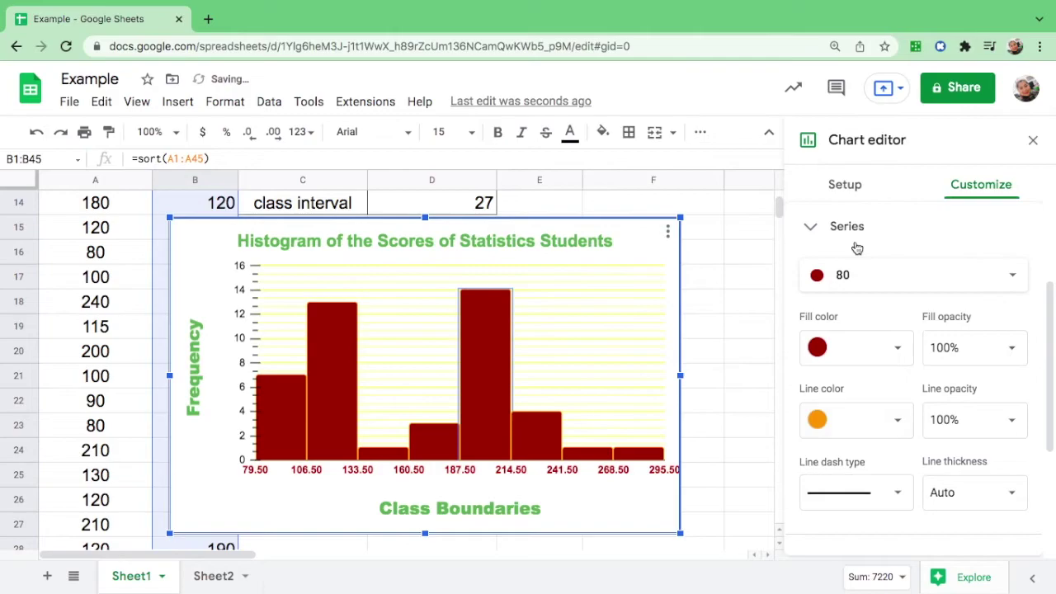
pyautogui.click(1006, 424)
pyautogui.click(1009, 427)
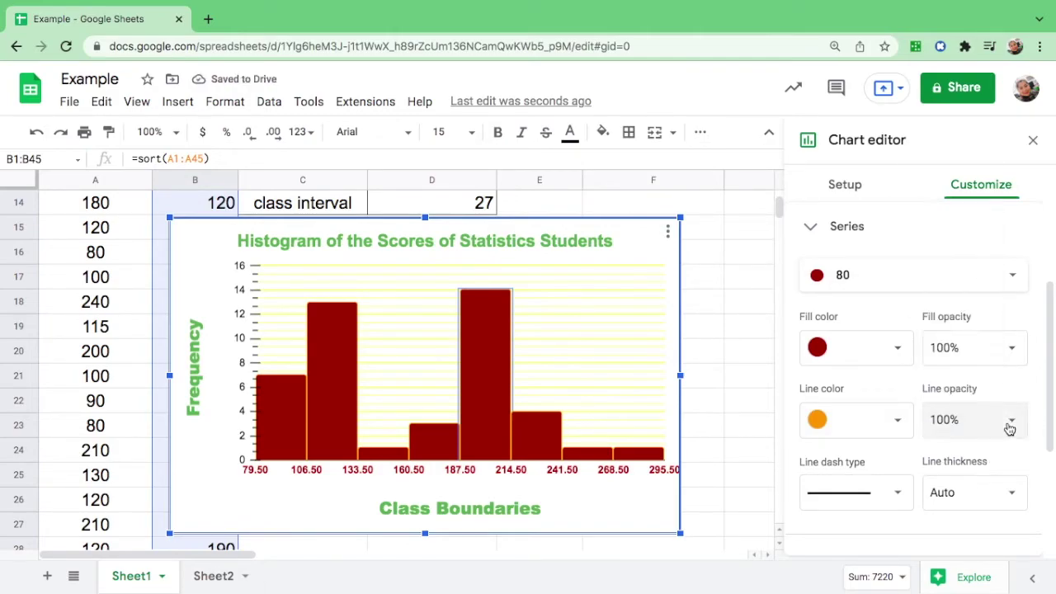
# Step: Set the bars' outline thickness to 8px and keep the solid dash type
pyautogui.scroll(-1, 1010, 428)
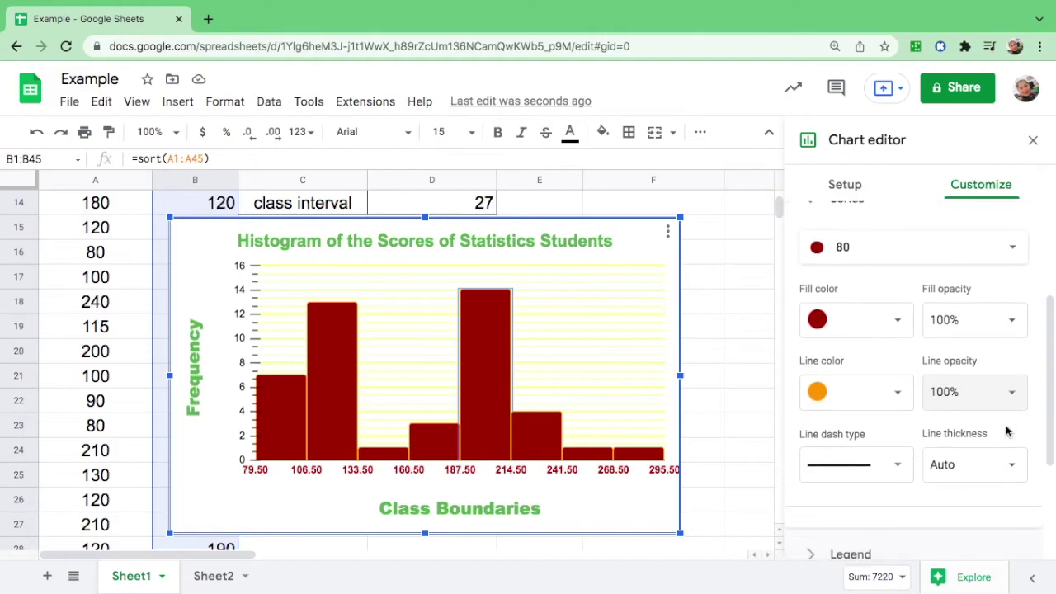
pyautogui.click(1001, 467)
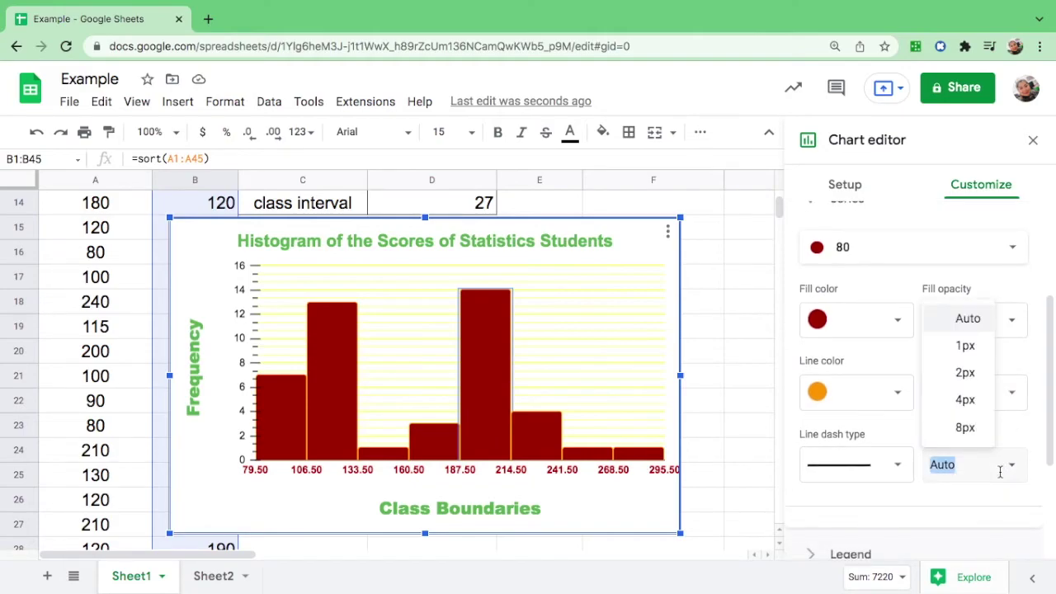
pyautogui.click(964, 426)
pyautogui.click(882, 465)
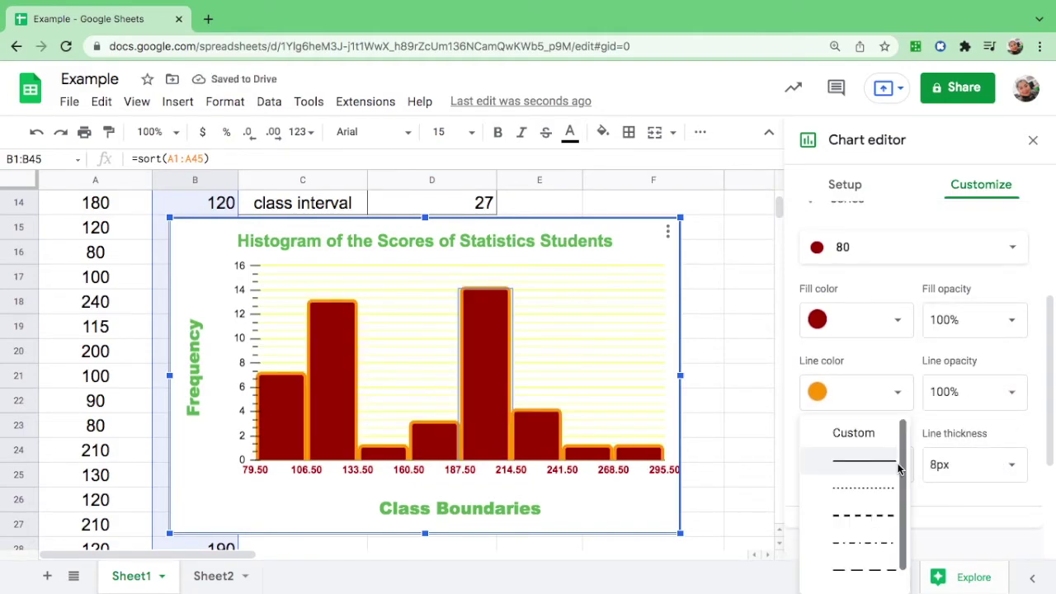
pyautogui.scroll(1, 878, 476)
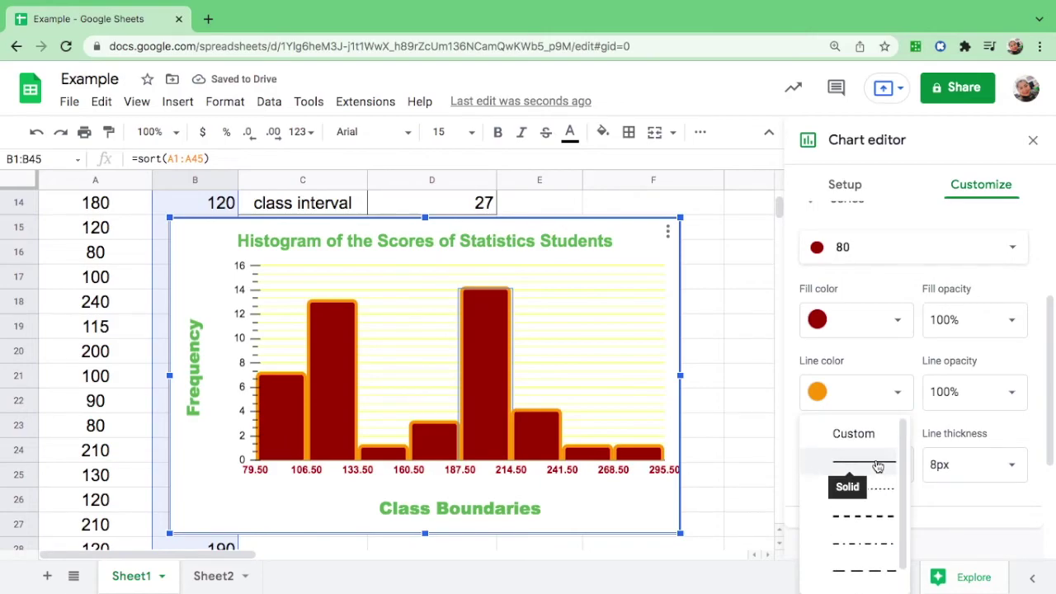
pyautogui.click(877, 470)
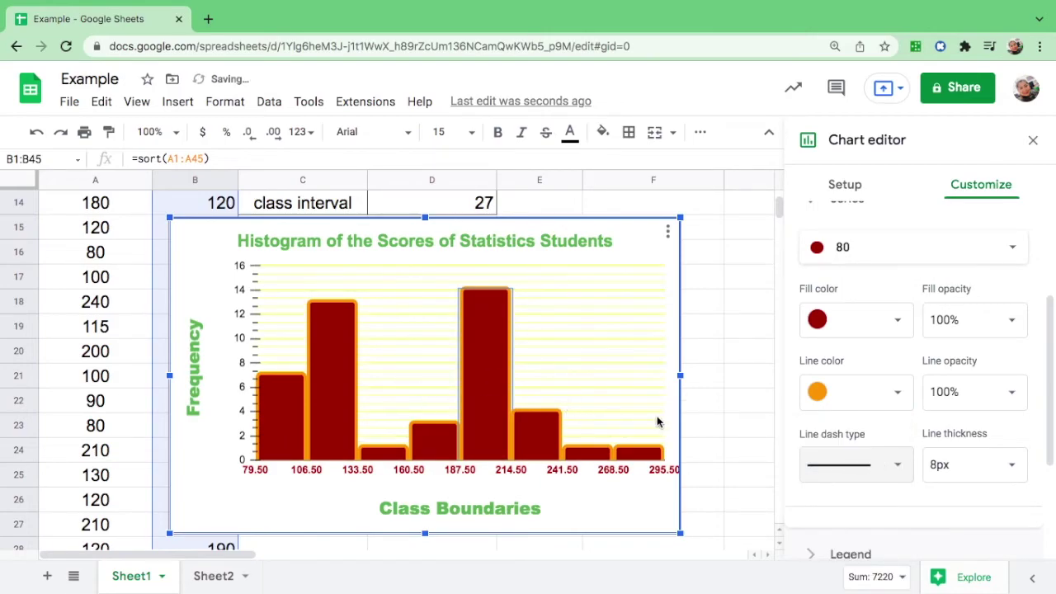
# Step: Review the finished histogram against the class limits, frequencies and class boundaries in the table above it
pyautogui.scroll(3, 924, 290)
pyautogui.scroll(-4, 927, 288)
pyautogui.scroll(4, 927, 288)
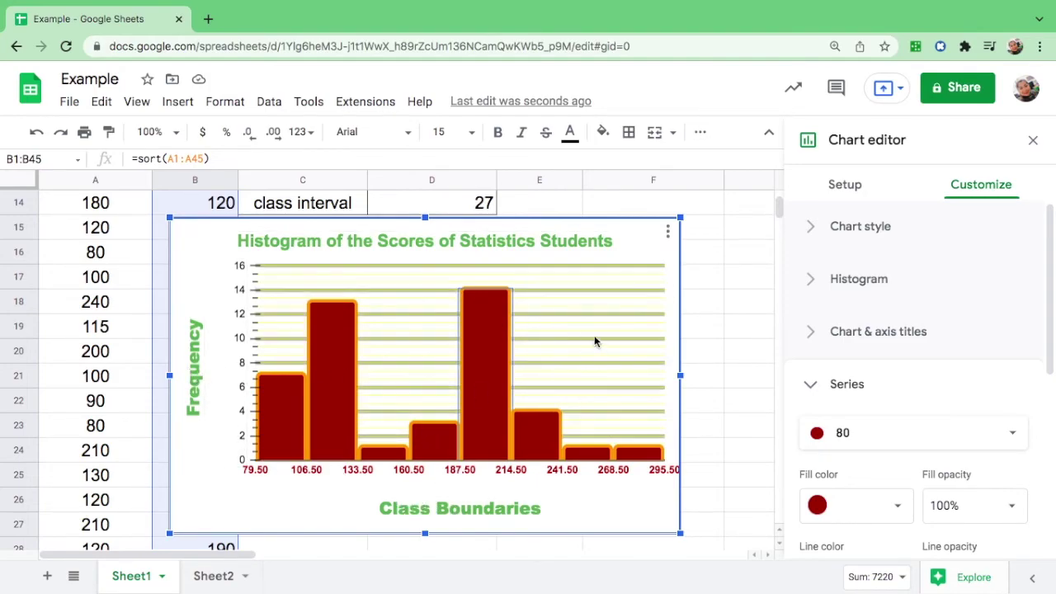
pyautogui.scroll(1, 762, 323)
pyautogui.scroll(10, 762, 323)
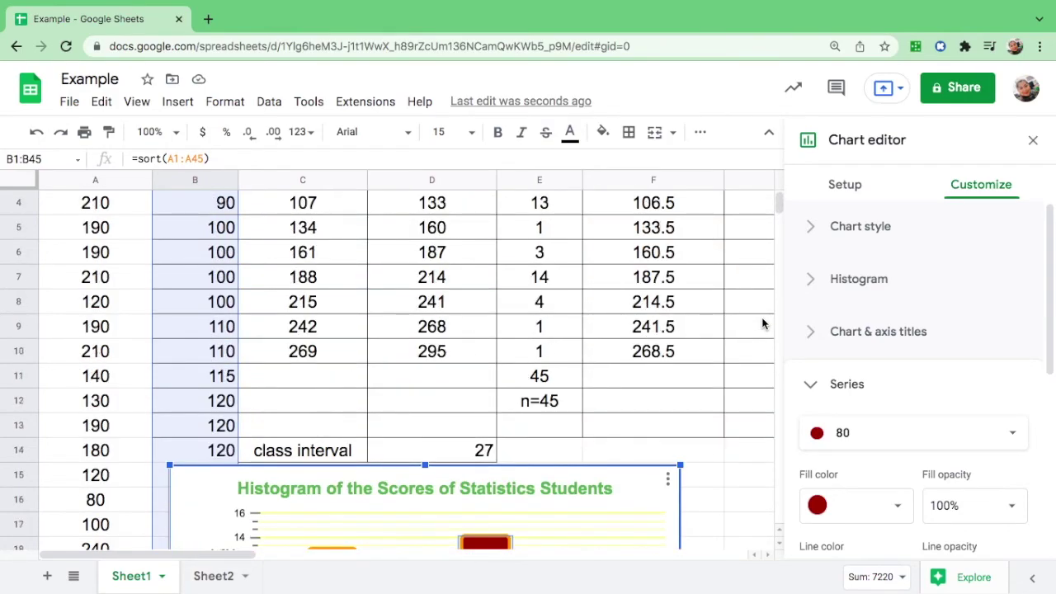
pyautogui.hscroll(3, 762, 323)
pyautogui.hscroll(-2, 762, 323)
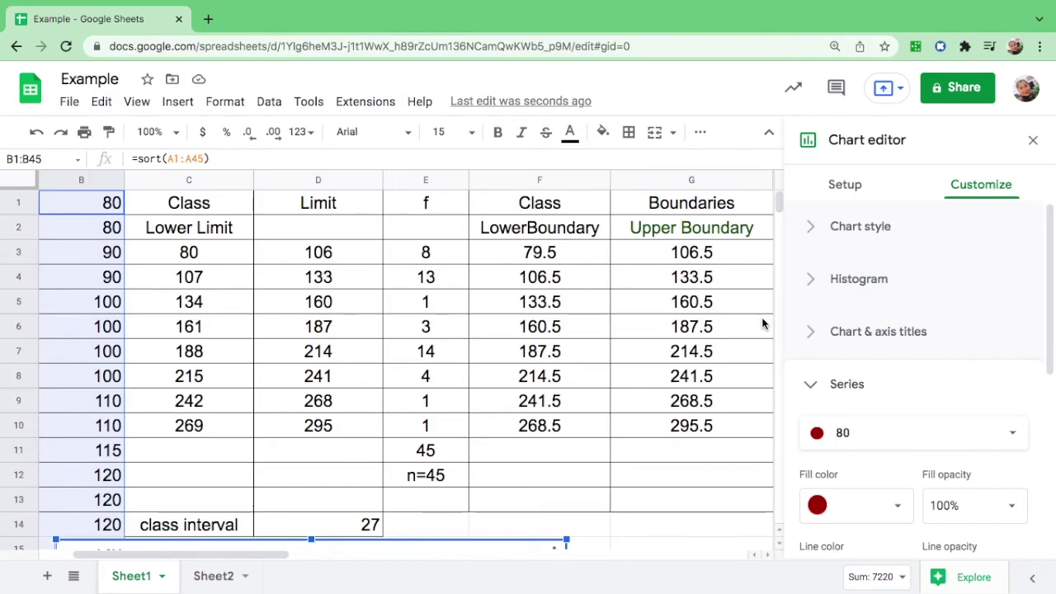
pyautogui.scroll(-5, 615, 330)
pyautogui.hscroll(-1, 614, 330)
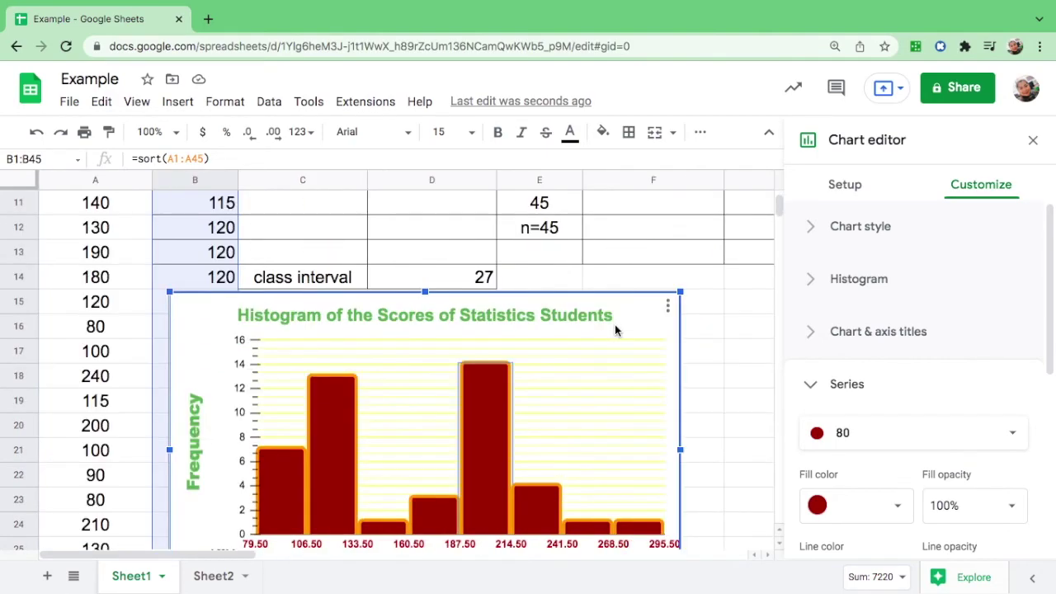
pyautogui.scroll(-1, 615, 331)
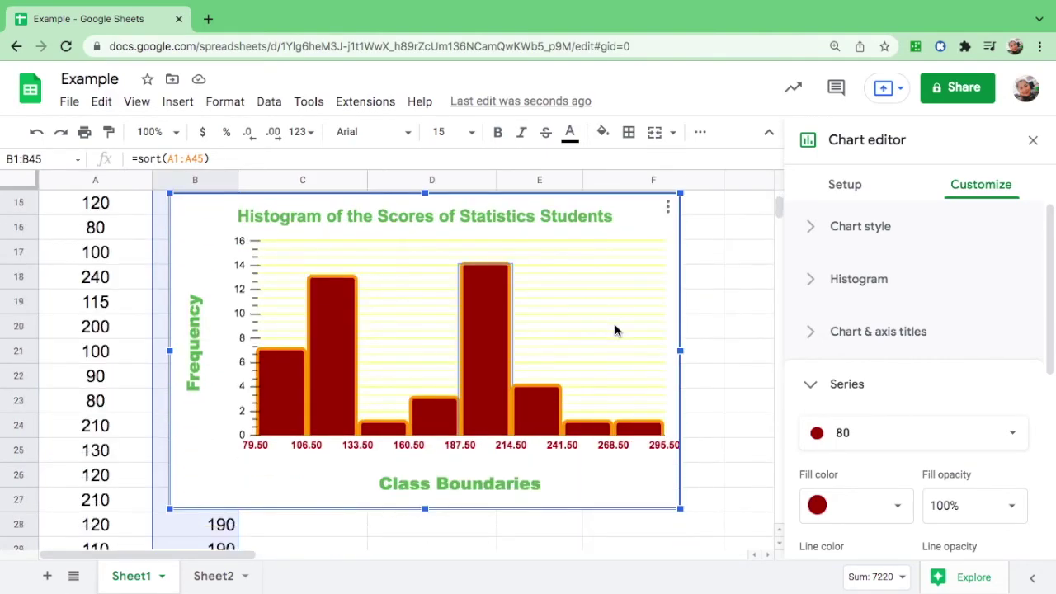